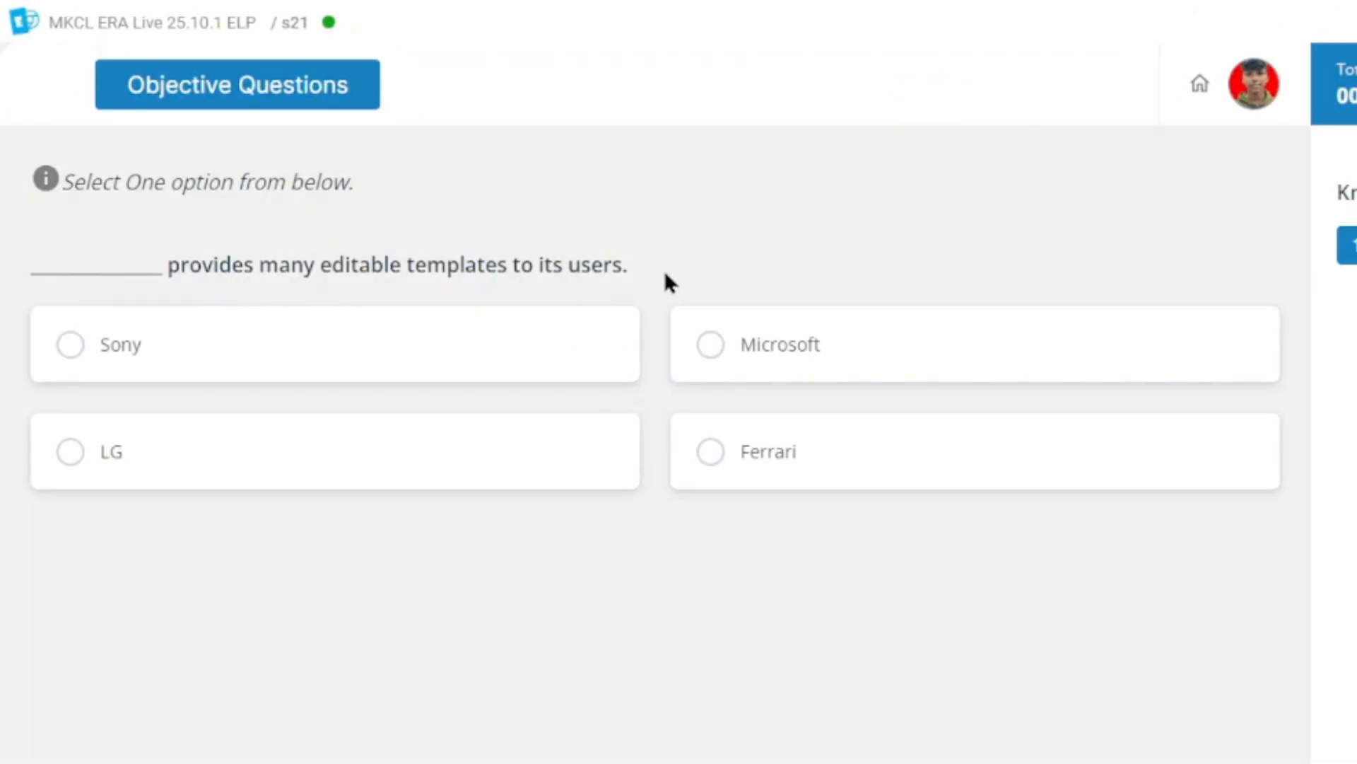
Answer the three template questions with Microsoft, Explore all templates and Download, saving each answer
left_click(1100, 357)
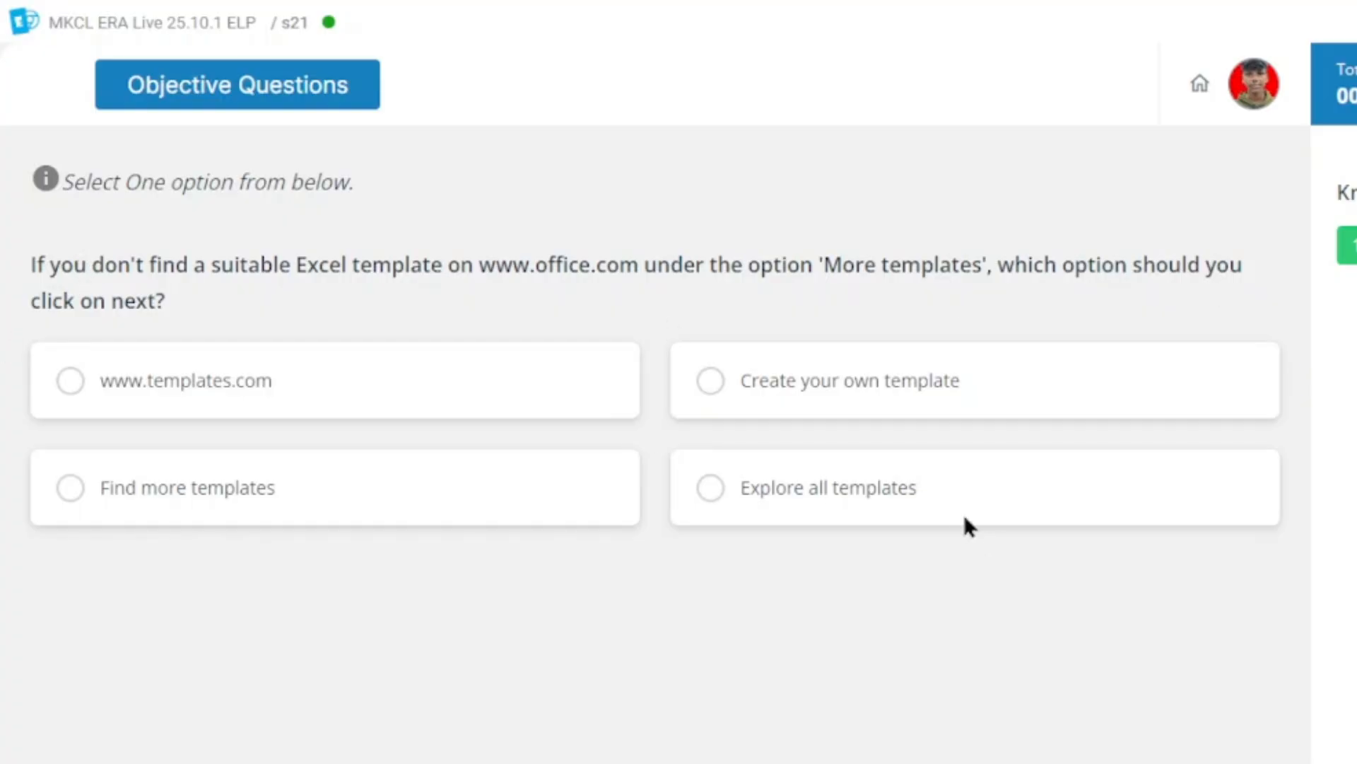
left_click(899, 474)
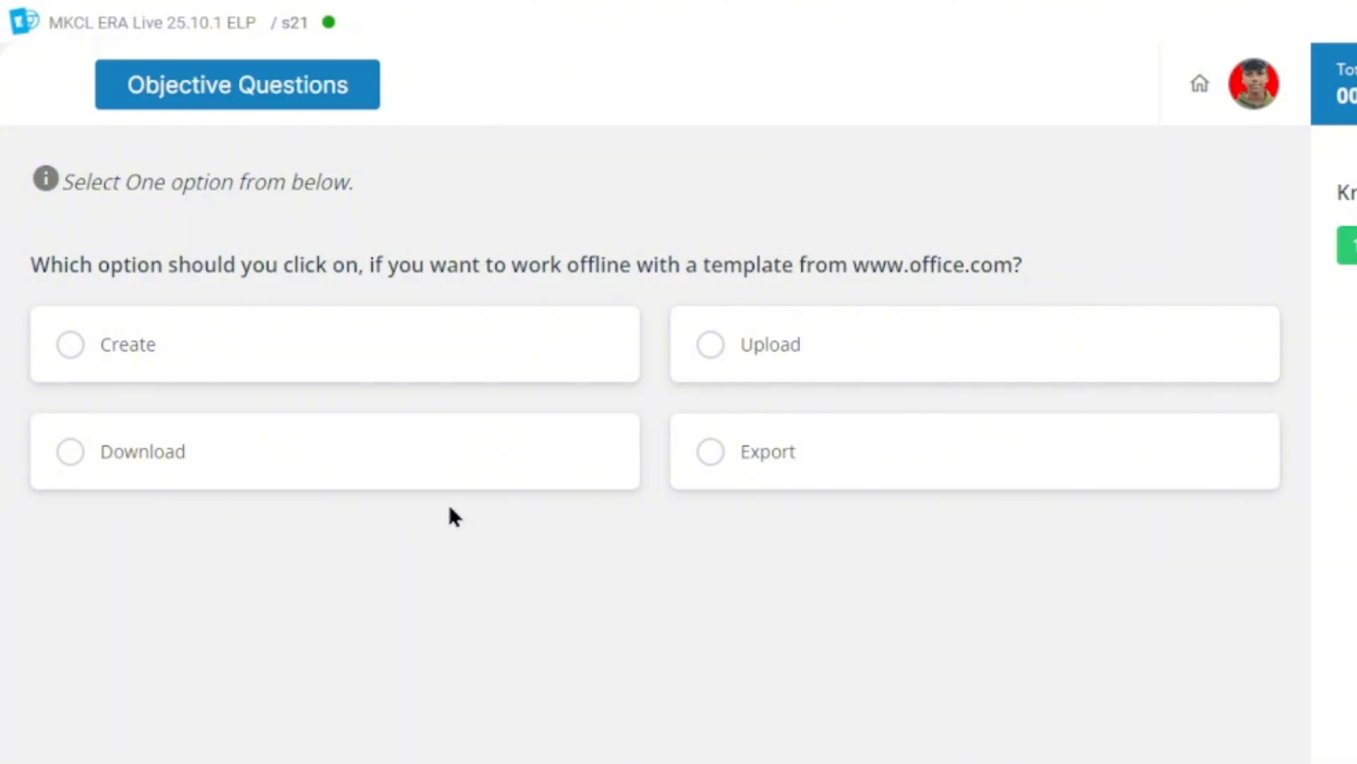
left_click(325, 468)
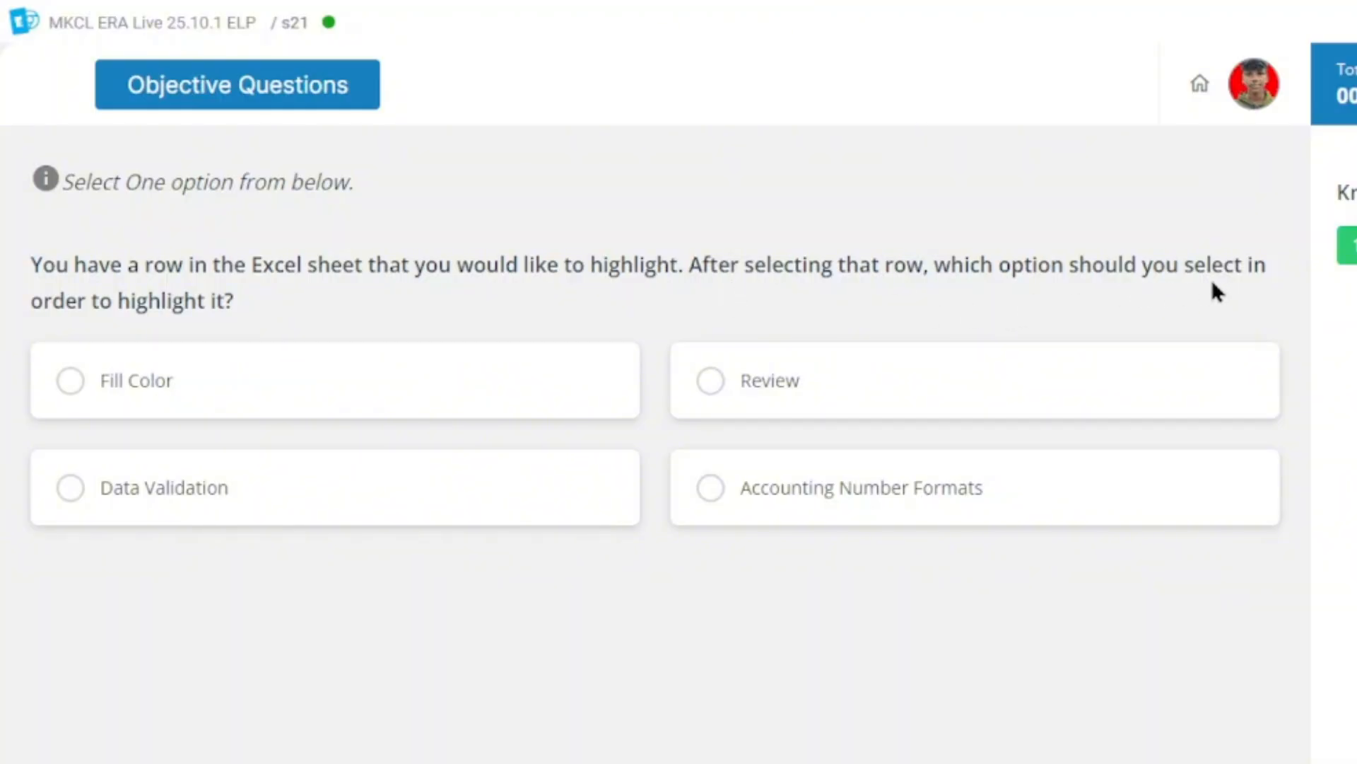
Answer the row-highlighting question with Fill Color and end the knowledge check exam
left_click(272, 362)
left_click(909, 731)
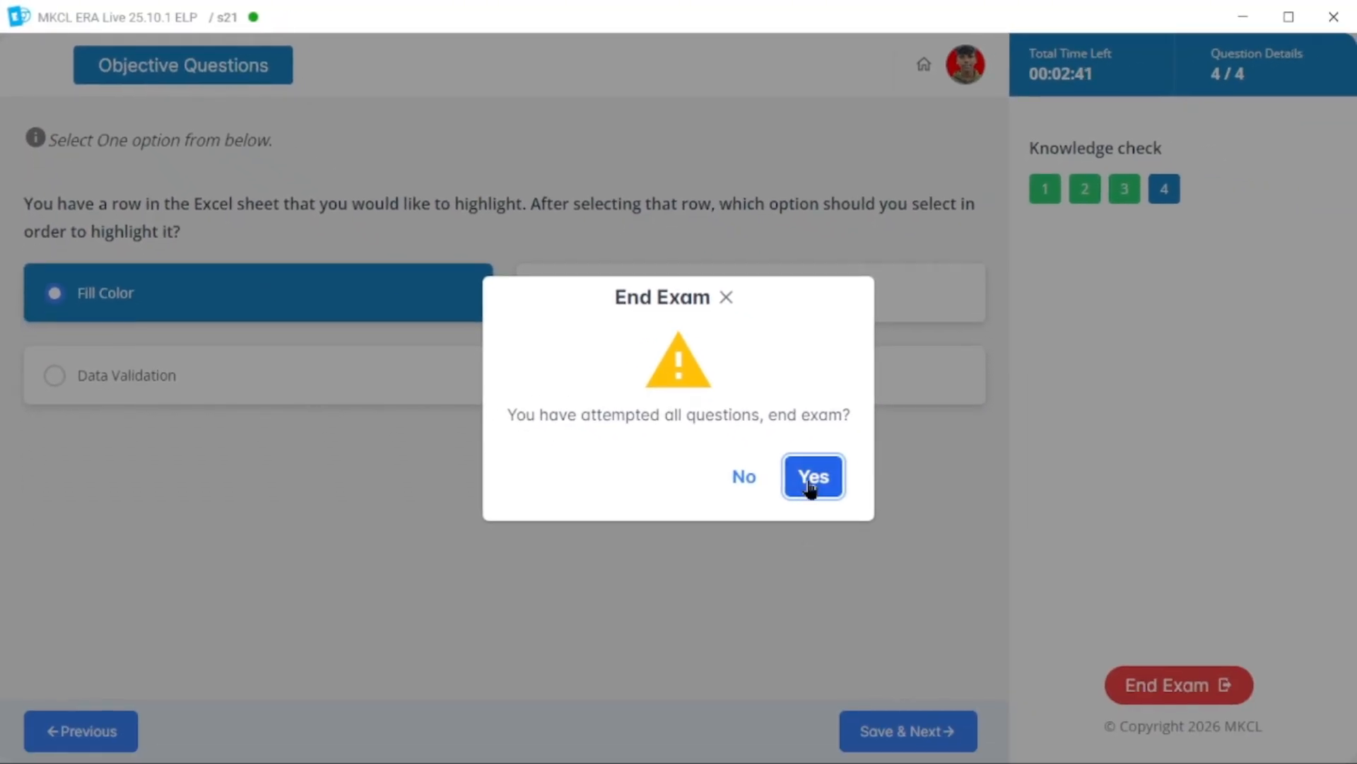
left_click(811, 486)
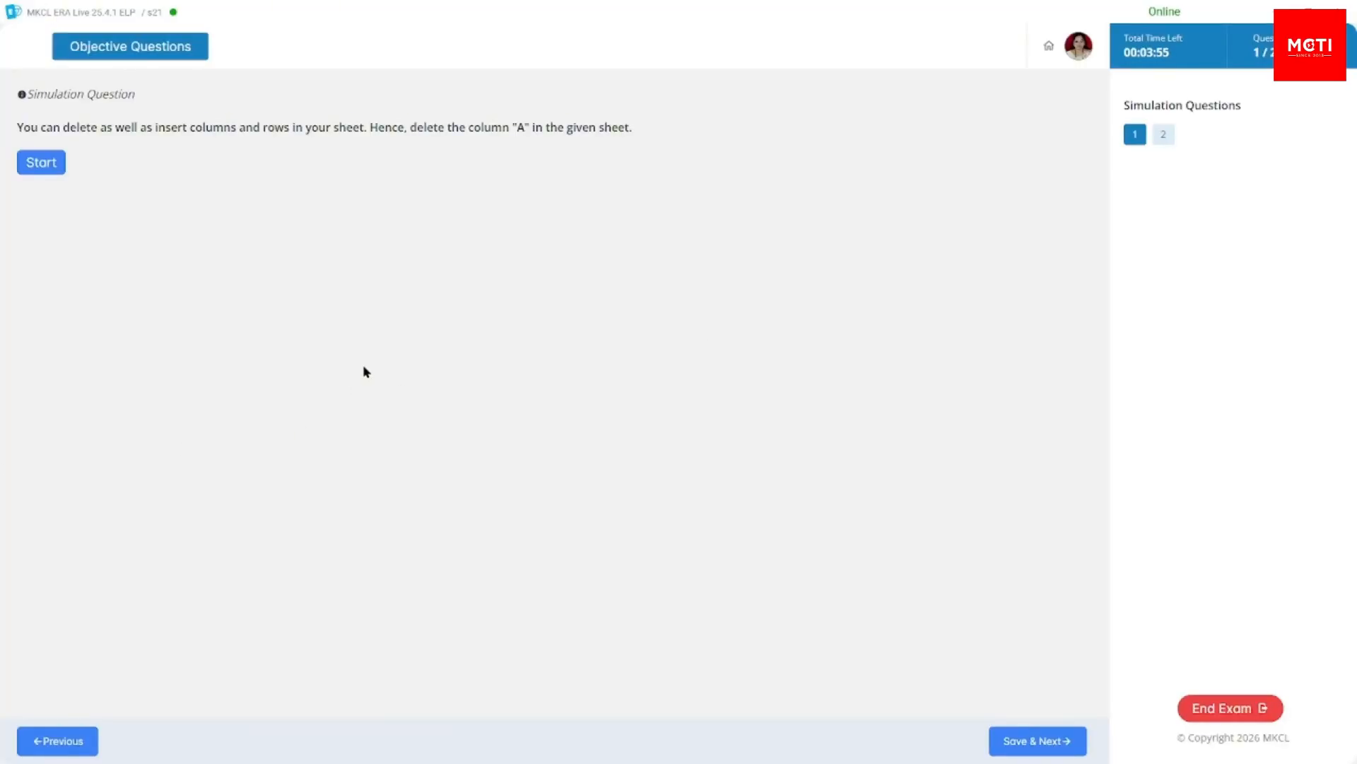
Start the first simulation question and delete column A from the weekly attendance sheet
left_click(41, 162)
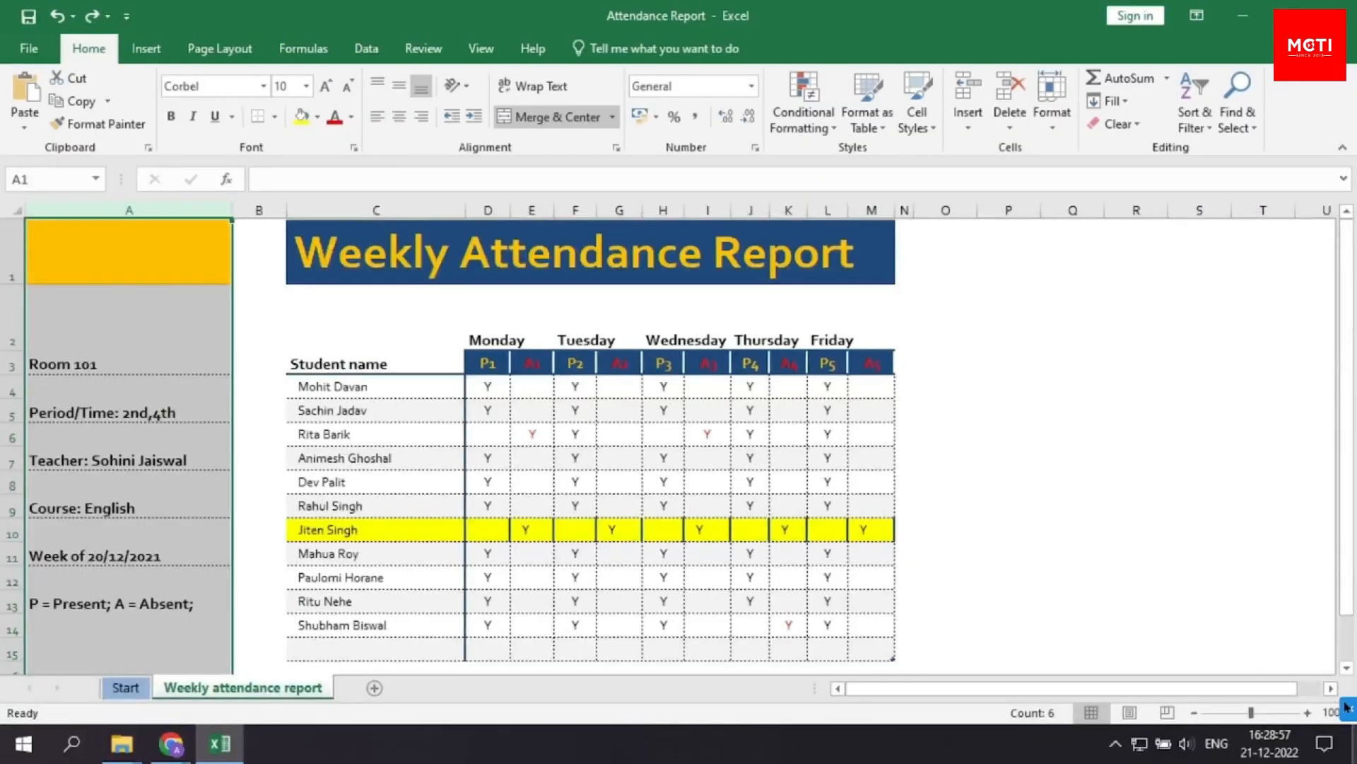
left_click(1347, 707)
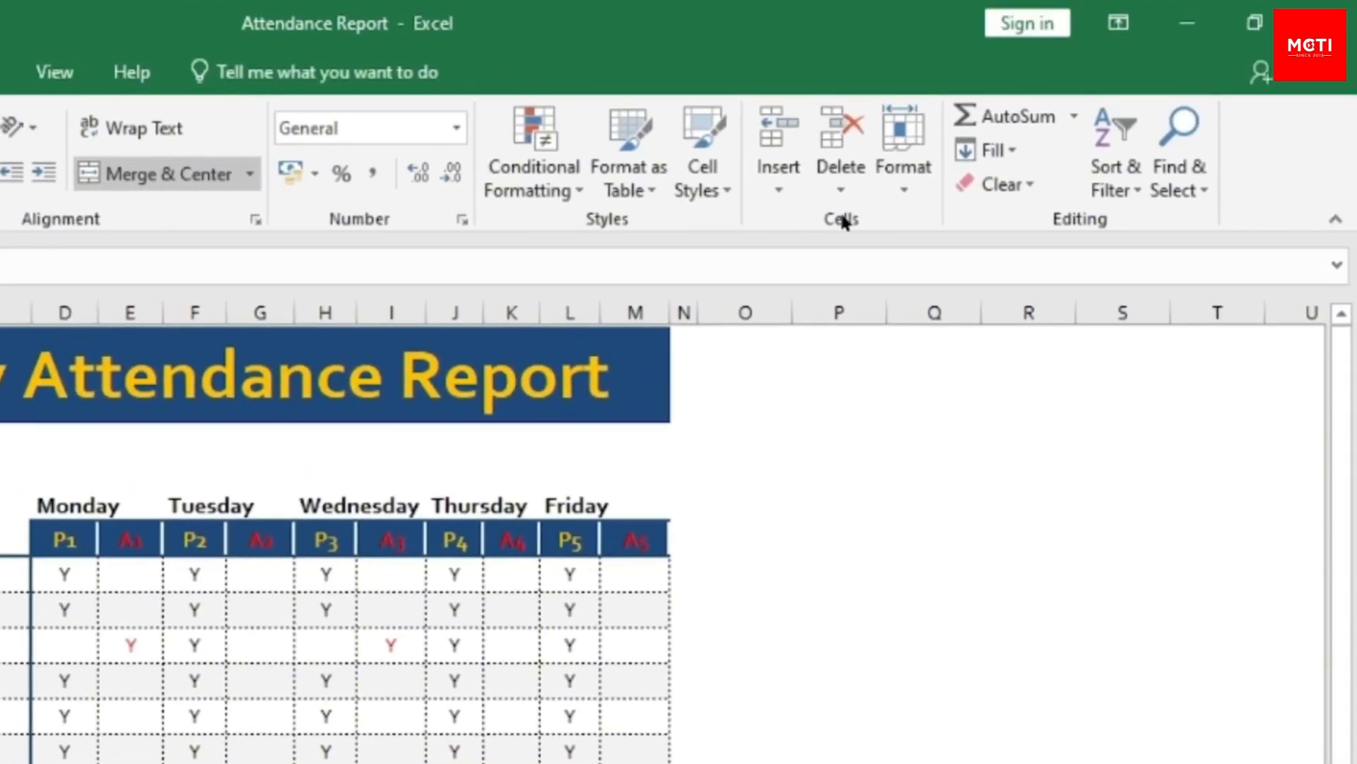
left_click(840, 195)
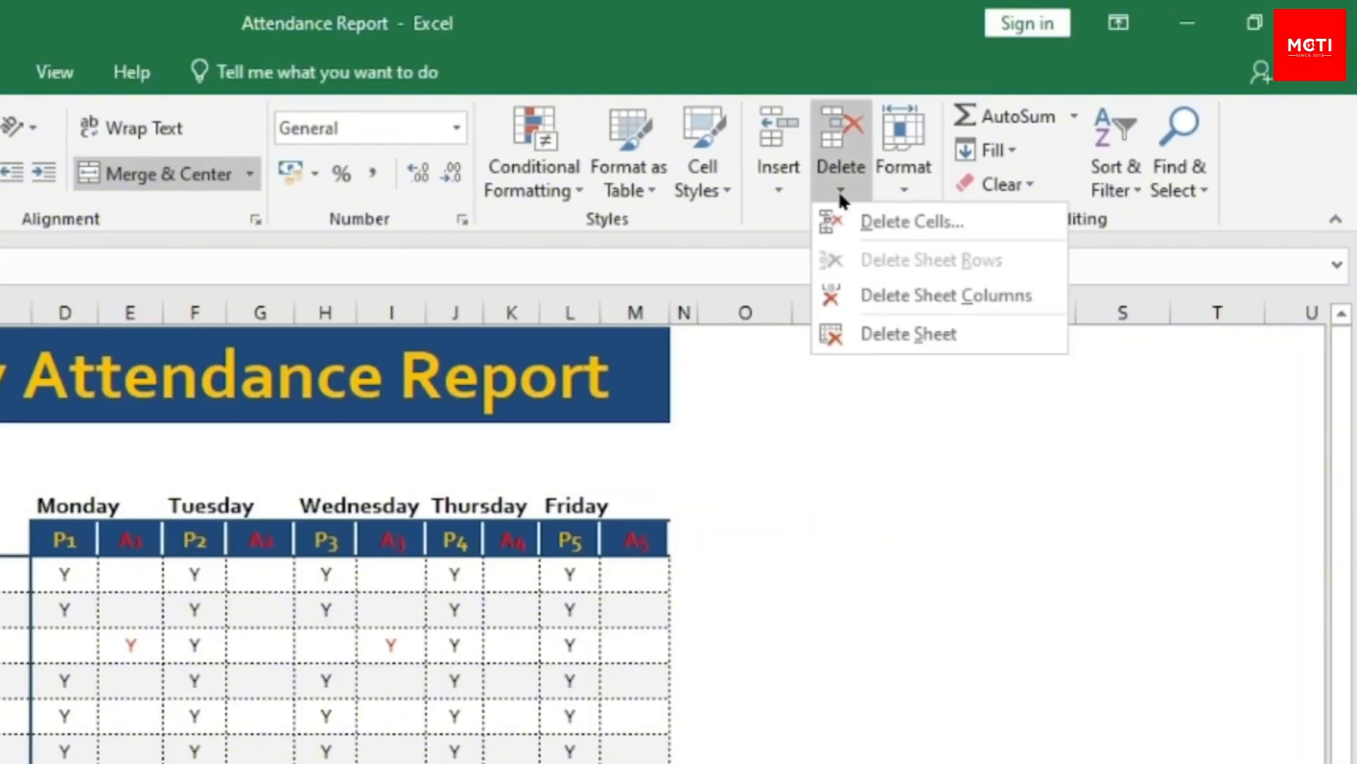
left_click(927, 291)
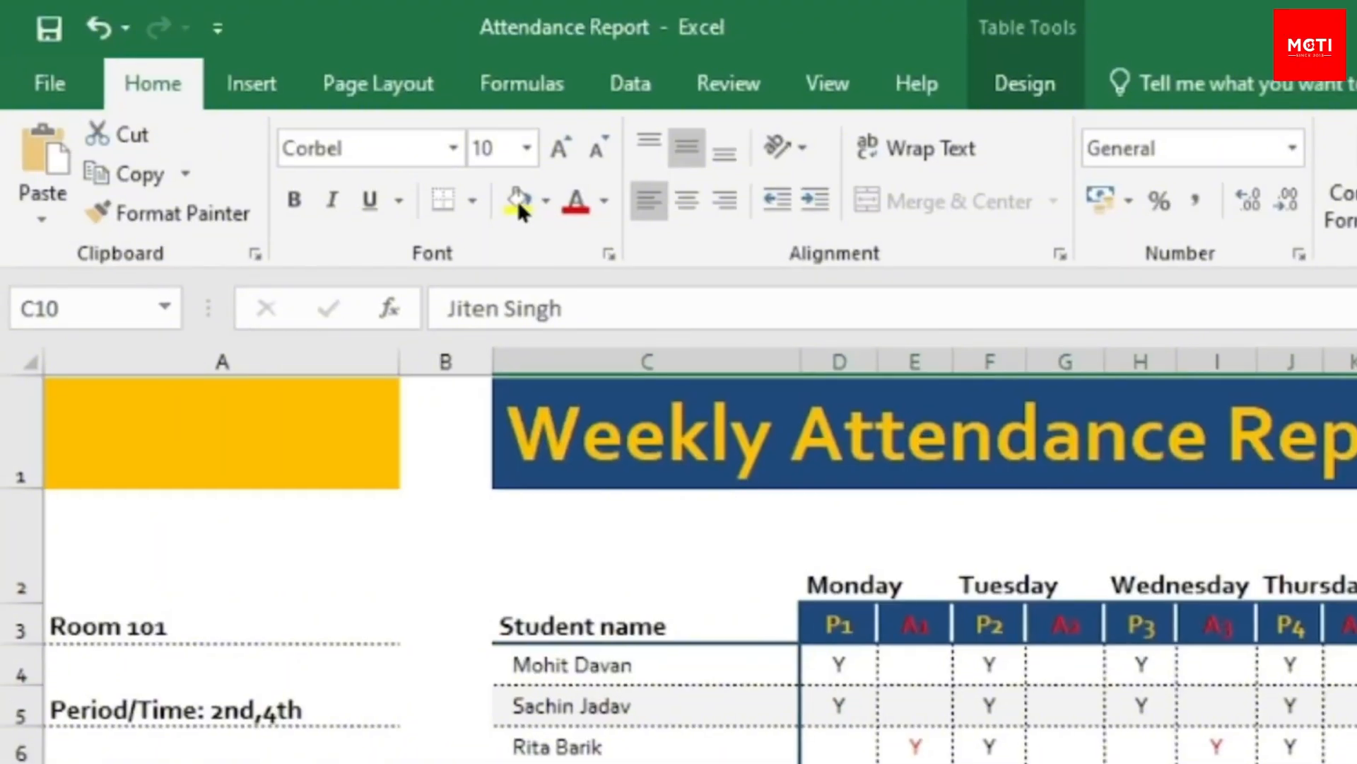
Highlight the selected student's attendance in row 10 with Yellow fill, submit the answer and end the simulation exam
left_click(546, 201)
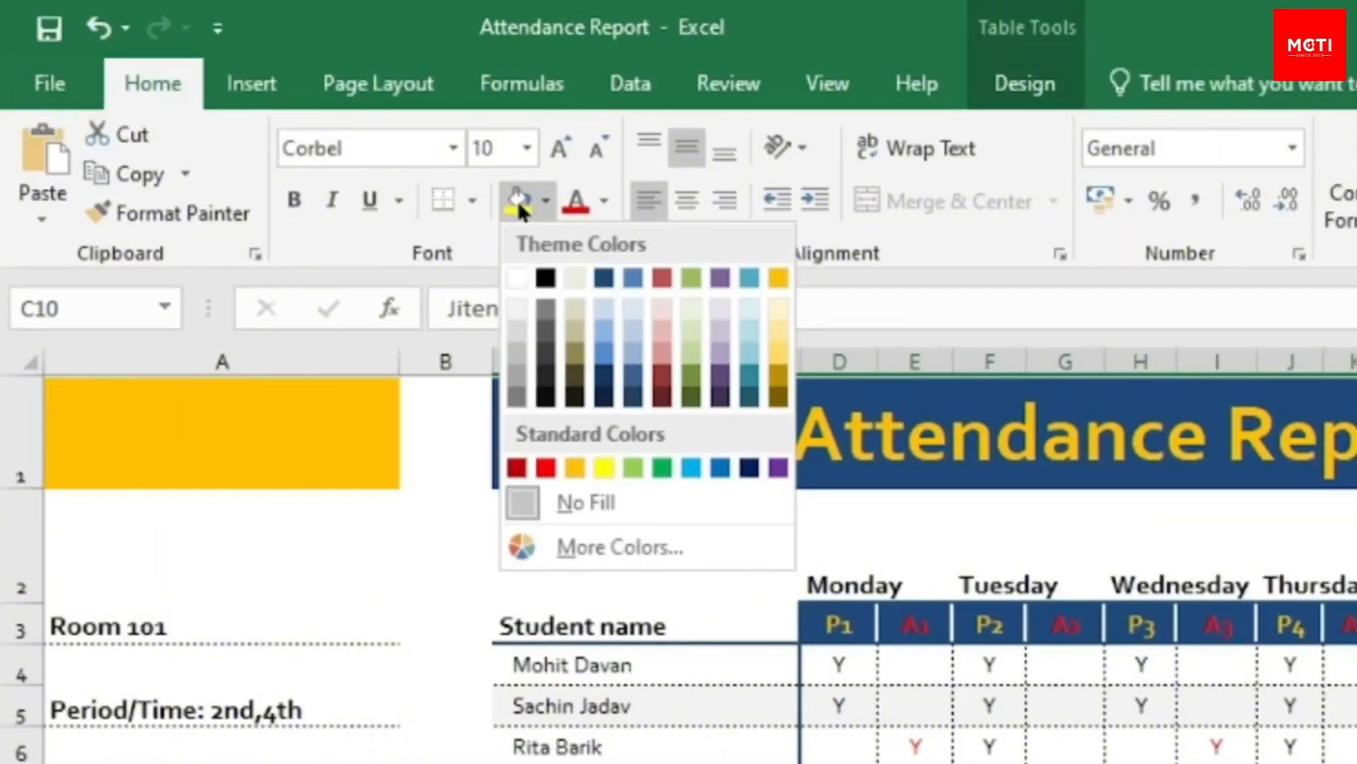
left_click(601, 467)
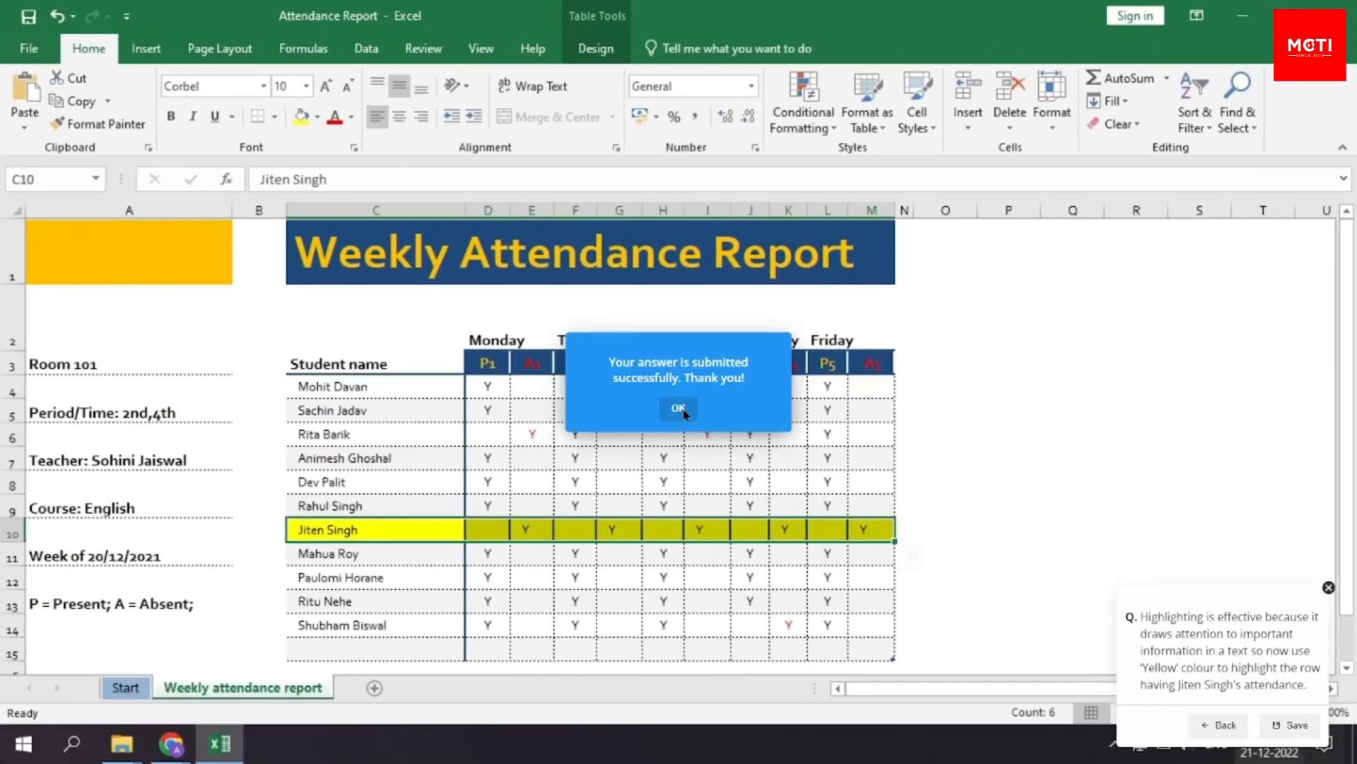
left_click(679, 409)
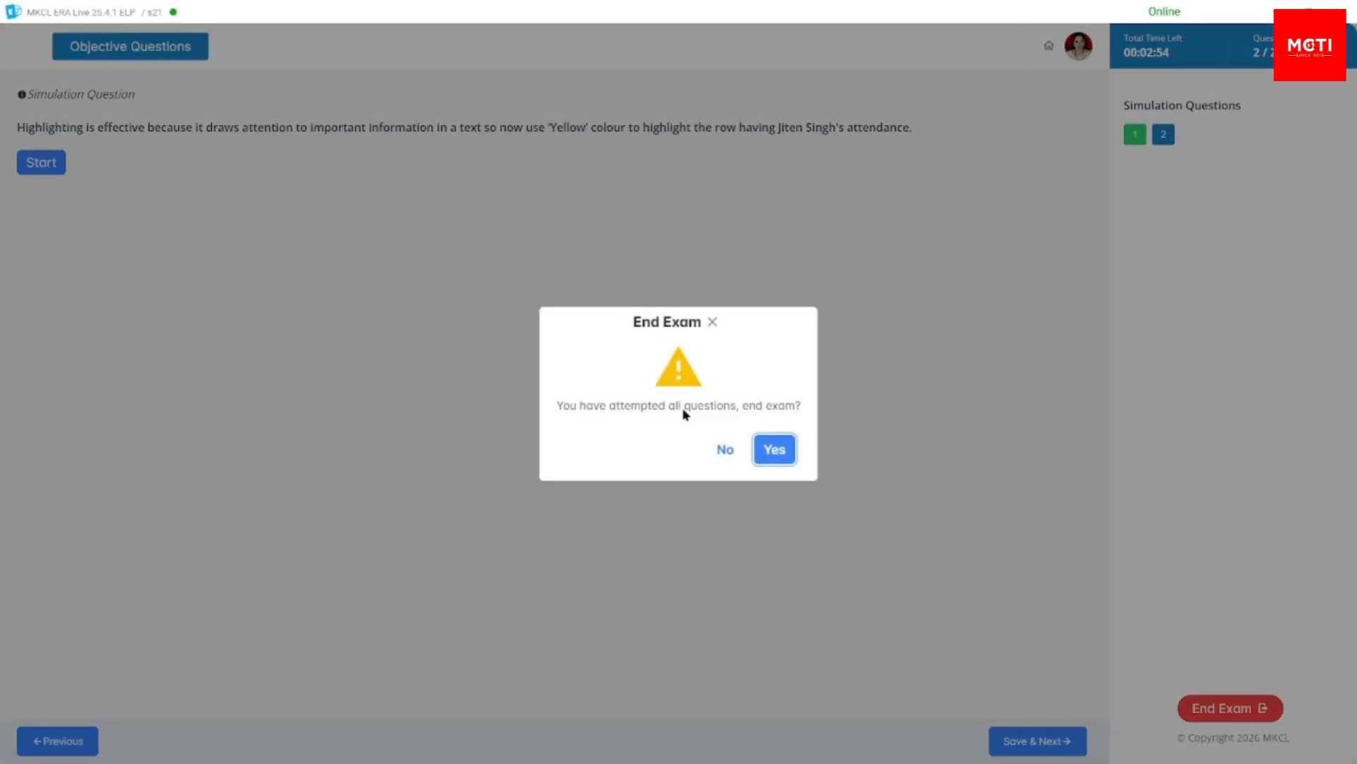
left_click(772, 448)
left_click(670, 526)
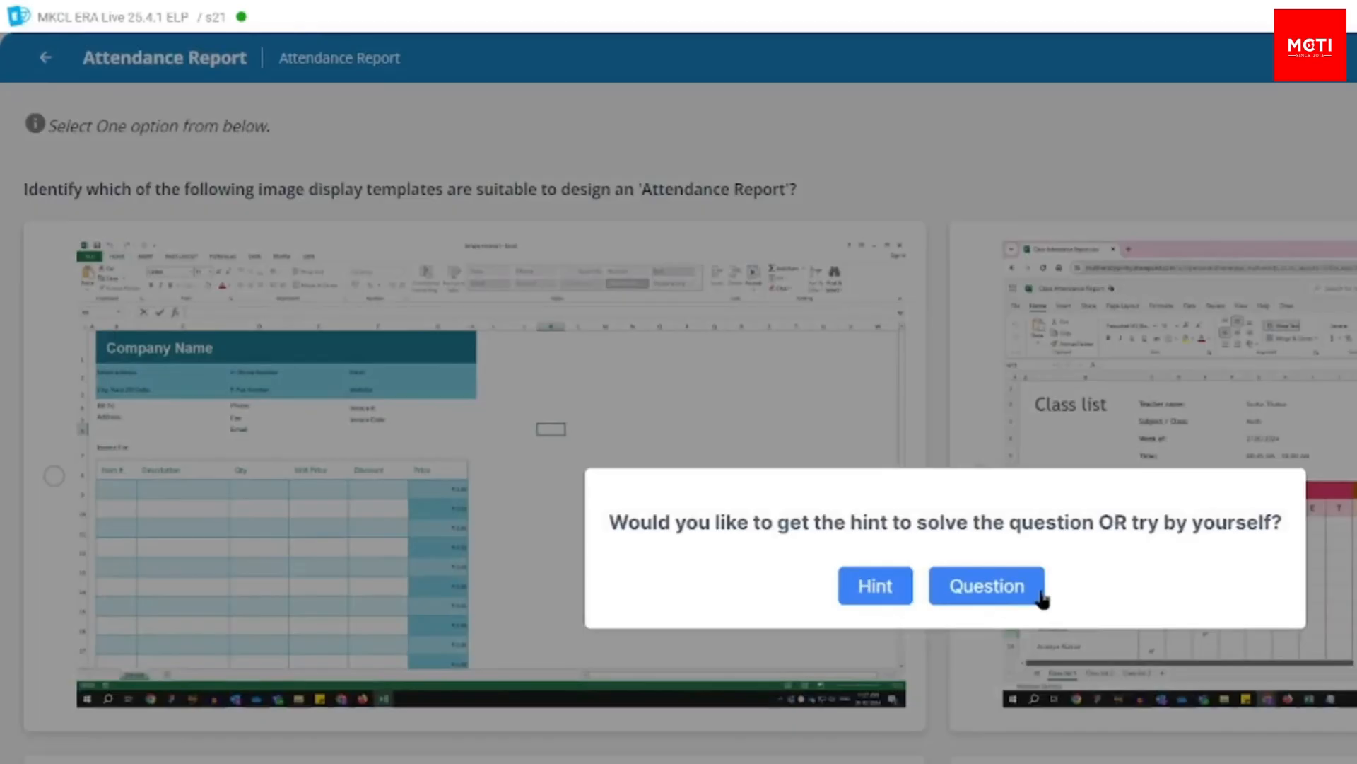
Answer the Attendance Report template question without a hint, choosing the Class list template, and go to the next question
left_click(739, 422)
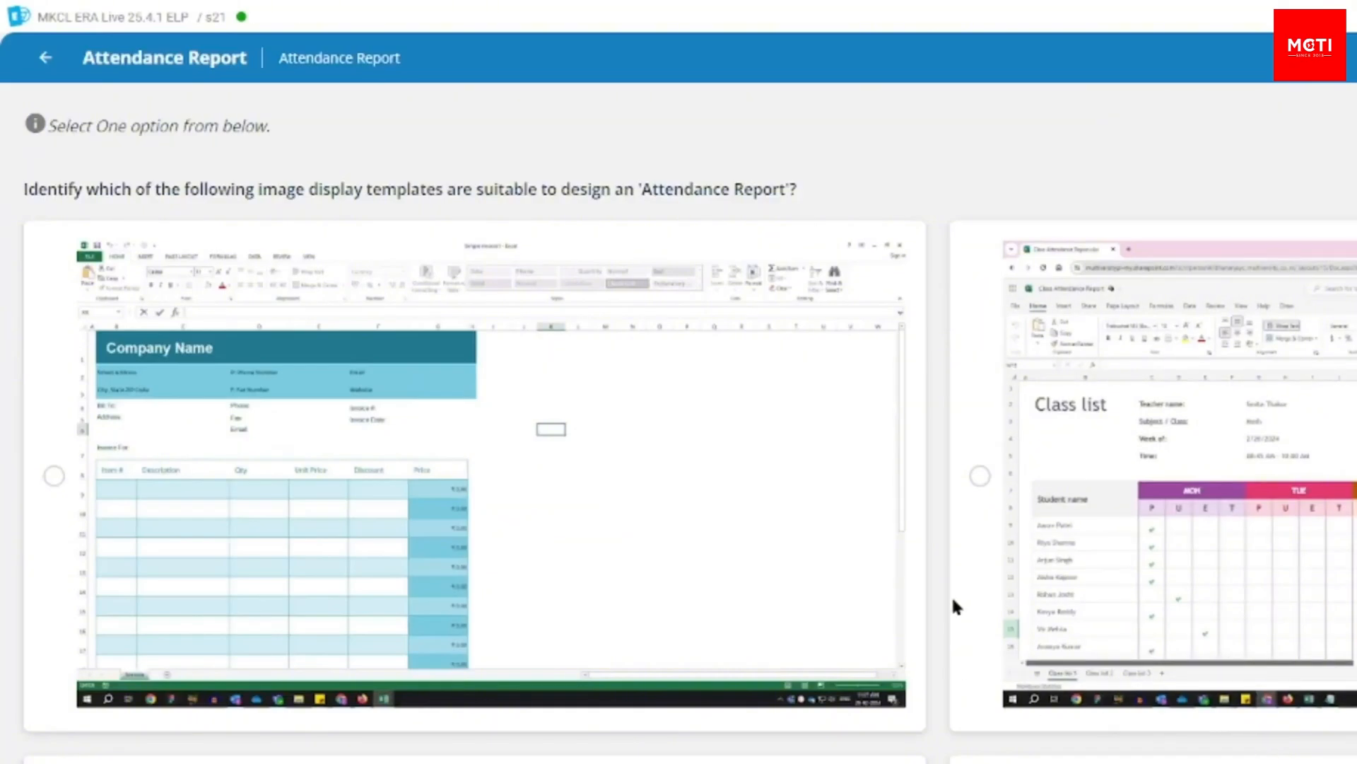
left_click(1047, 470)
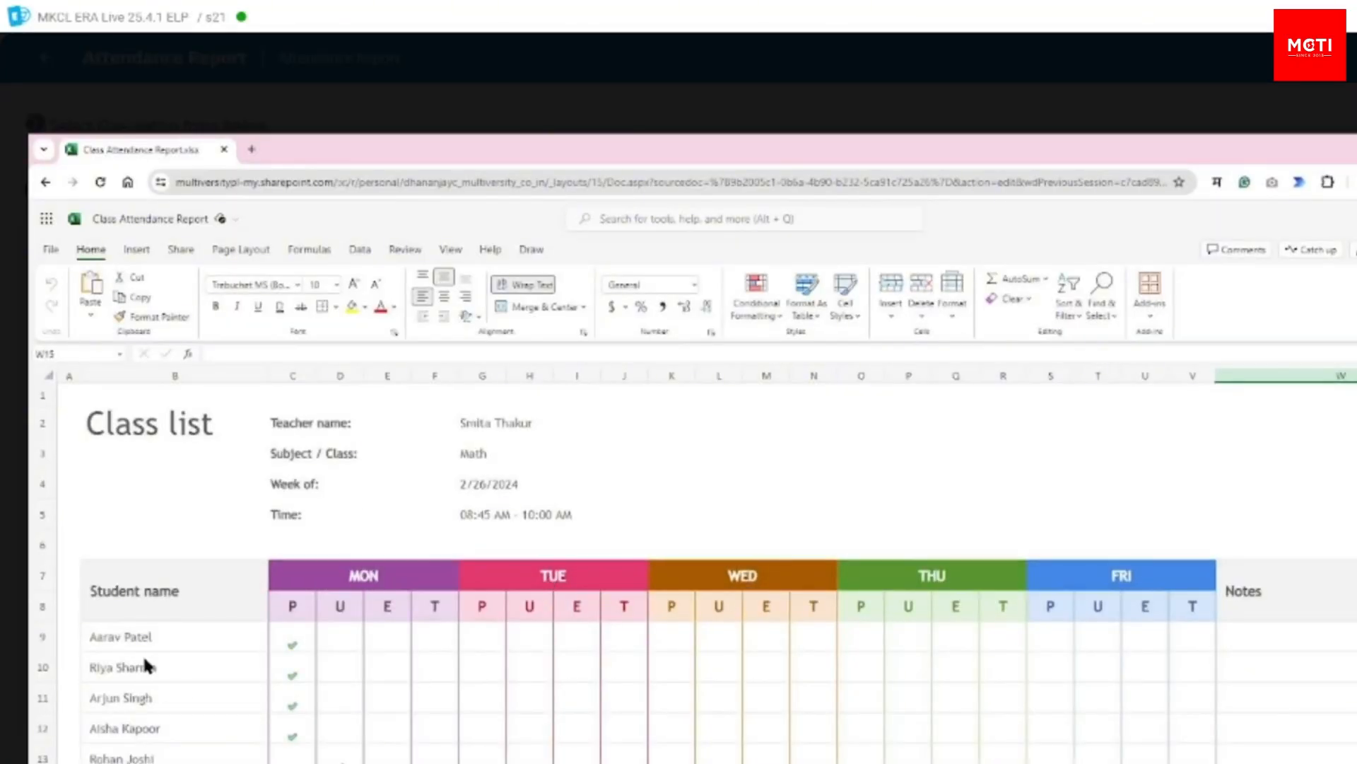
key("Escape")
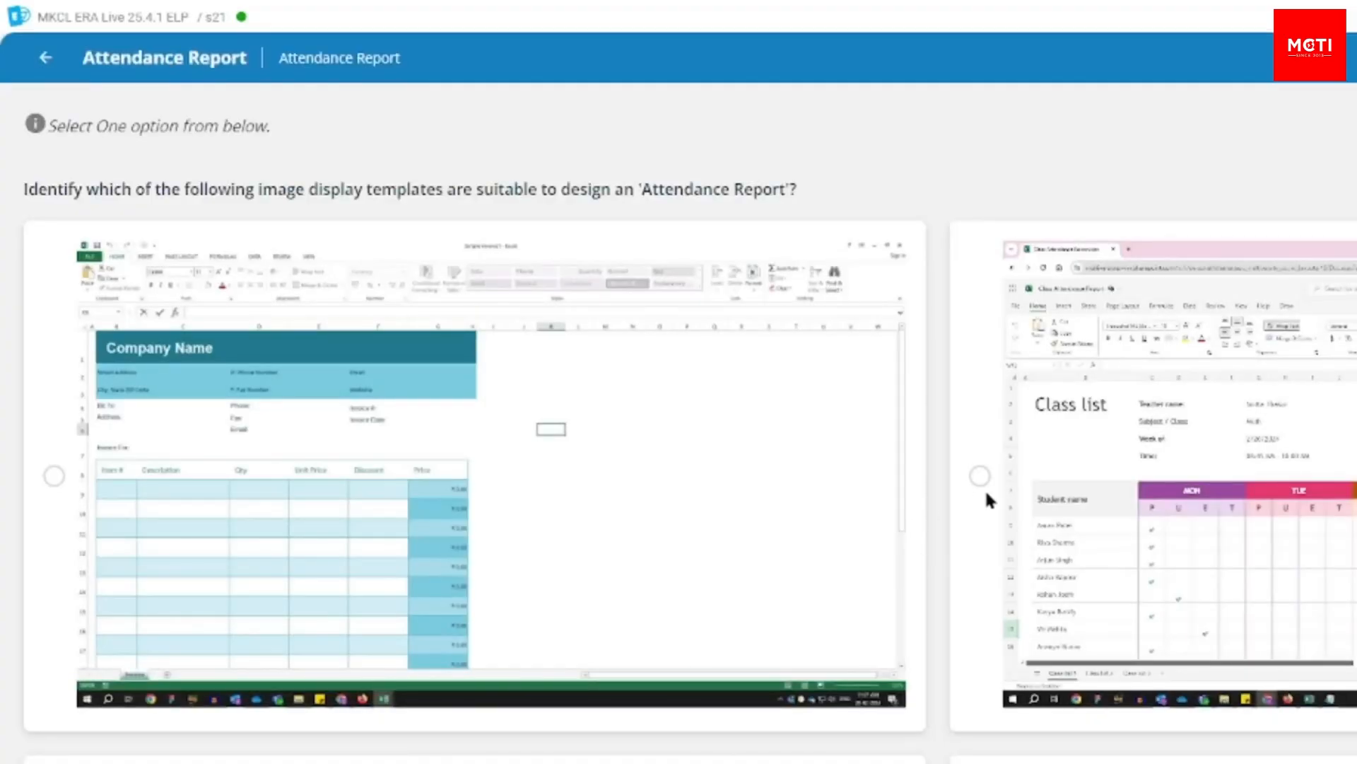
left_click(982, 482)
scroll(1185, 523, "down", 5)
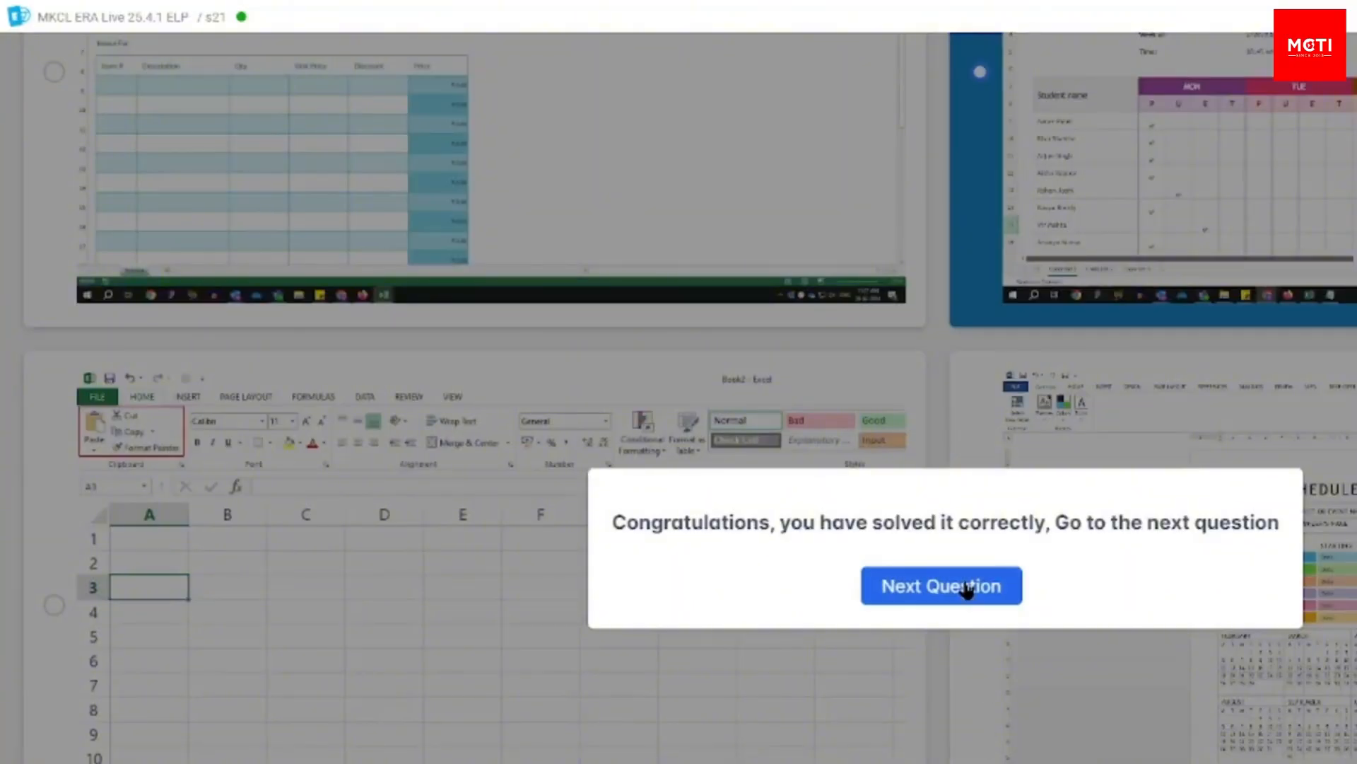
left_click(963, 585)
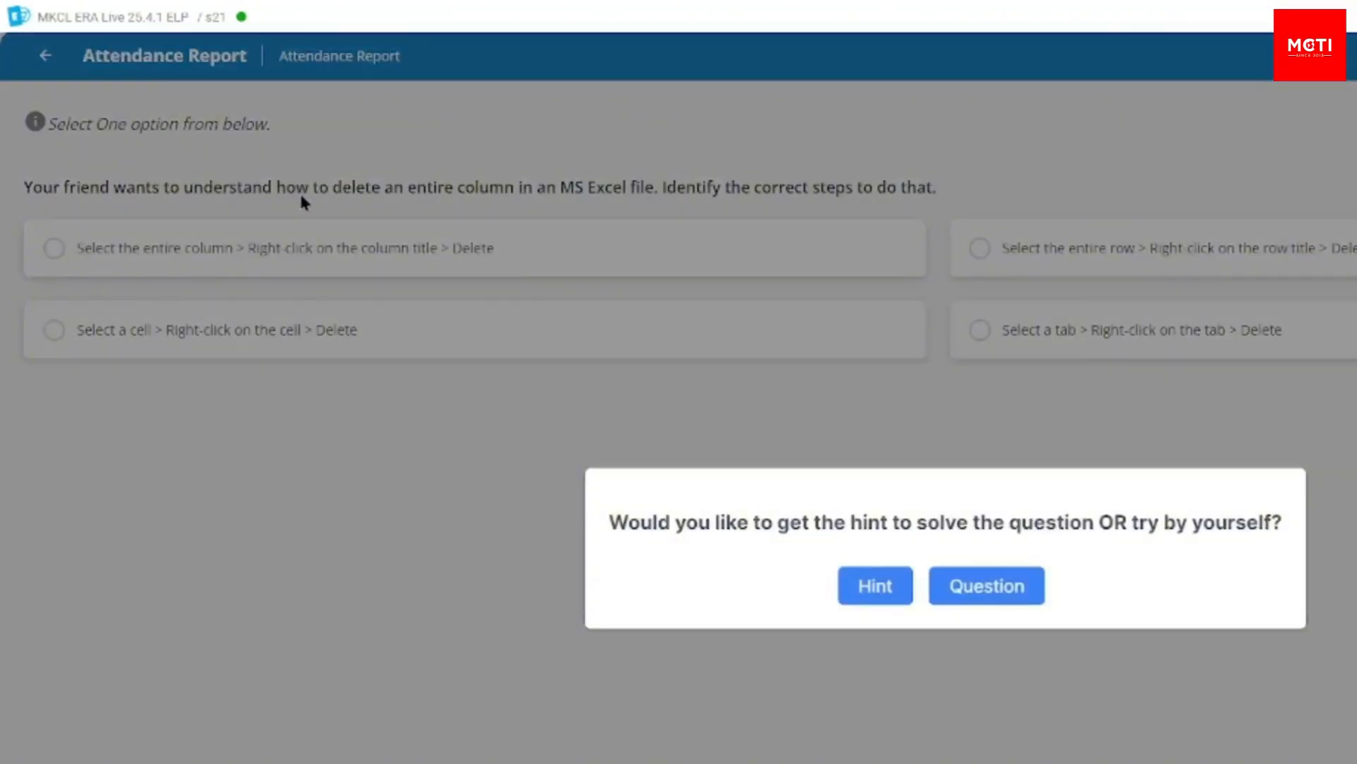
Answer the column-deletion question with the option that selects the entire column and removes it from the column title
left_click(995, 596)
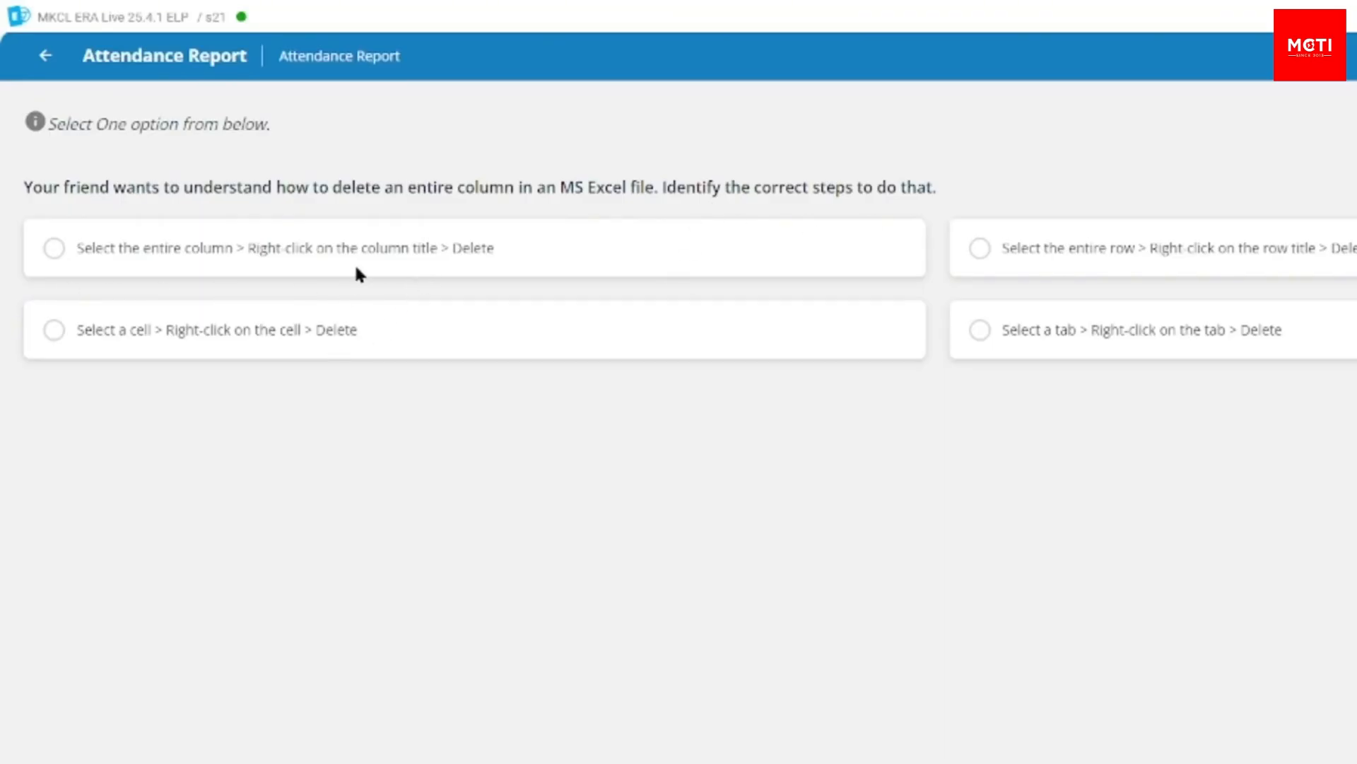
left_click(379, 236)
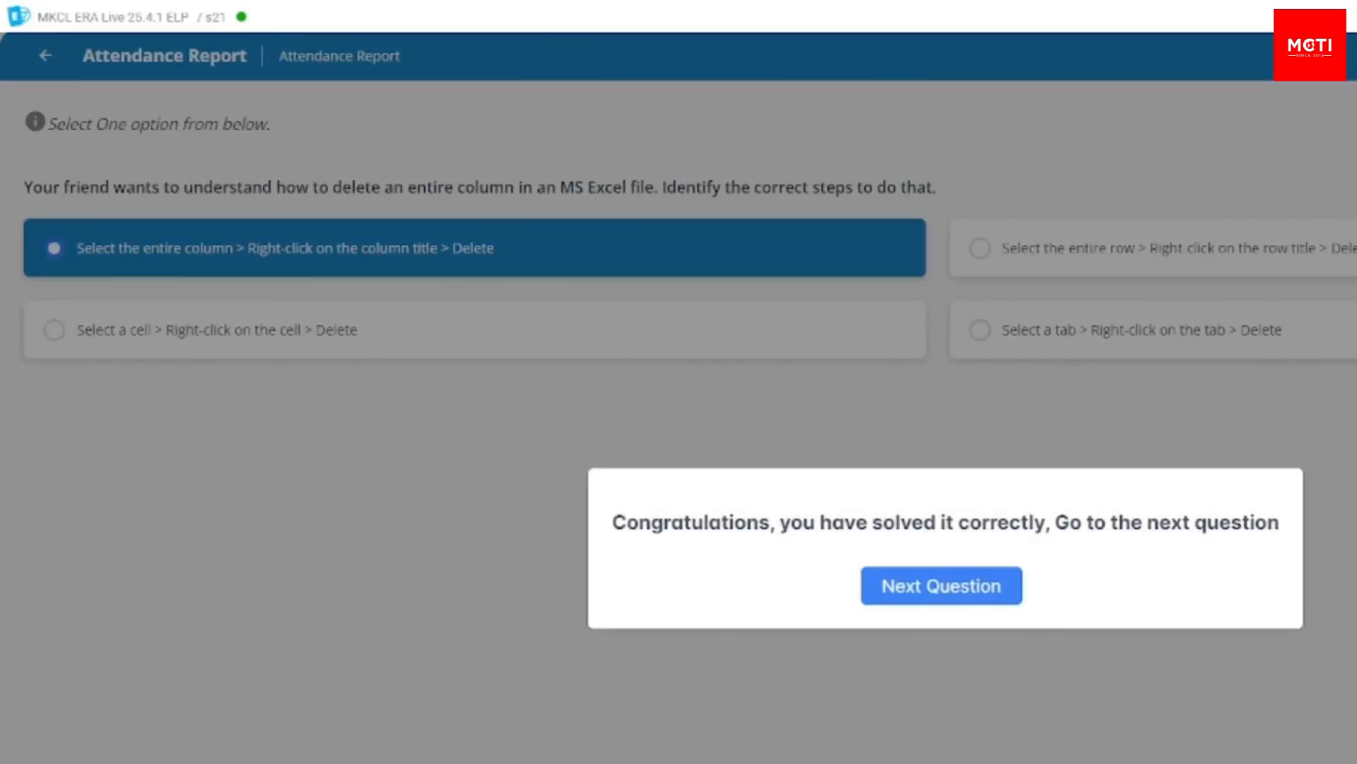
left_click(980, 589)
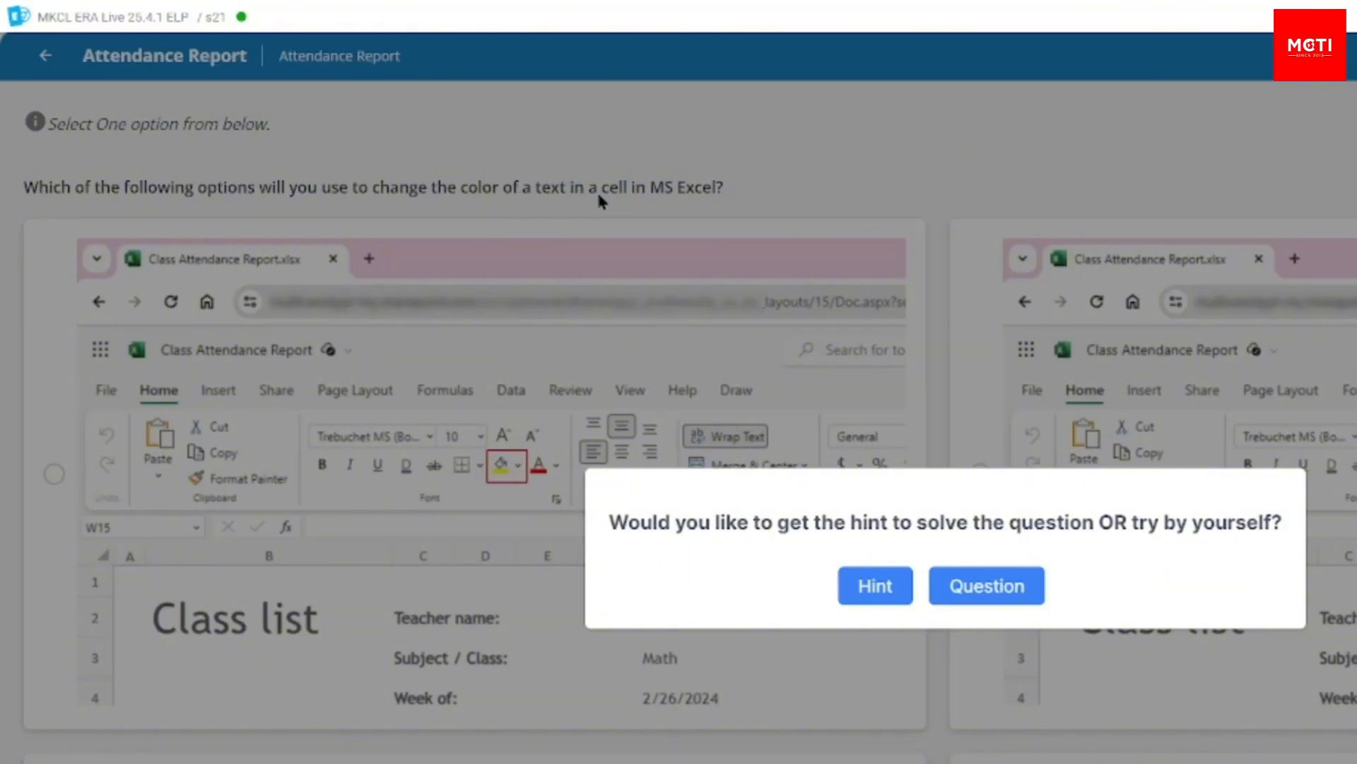
Answer the cell text color question with the image that marks Font Color, and go to the next question
left_click(1004, 586)
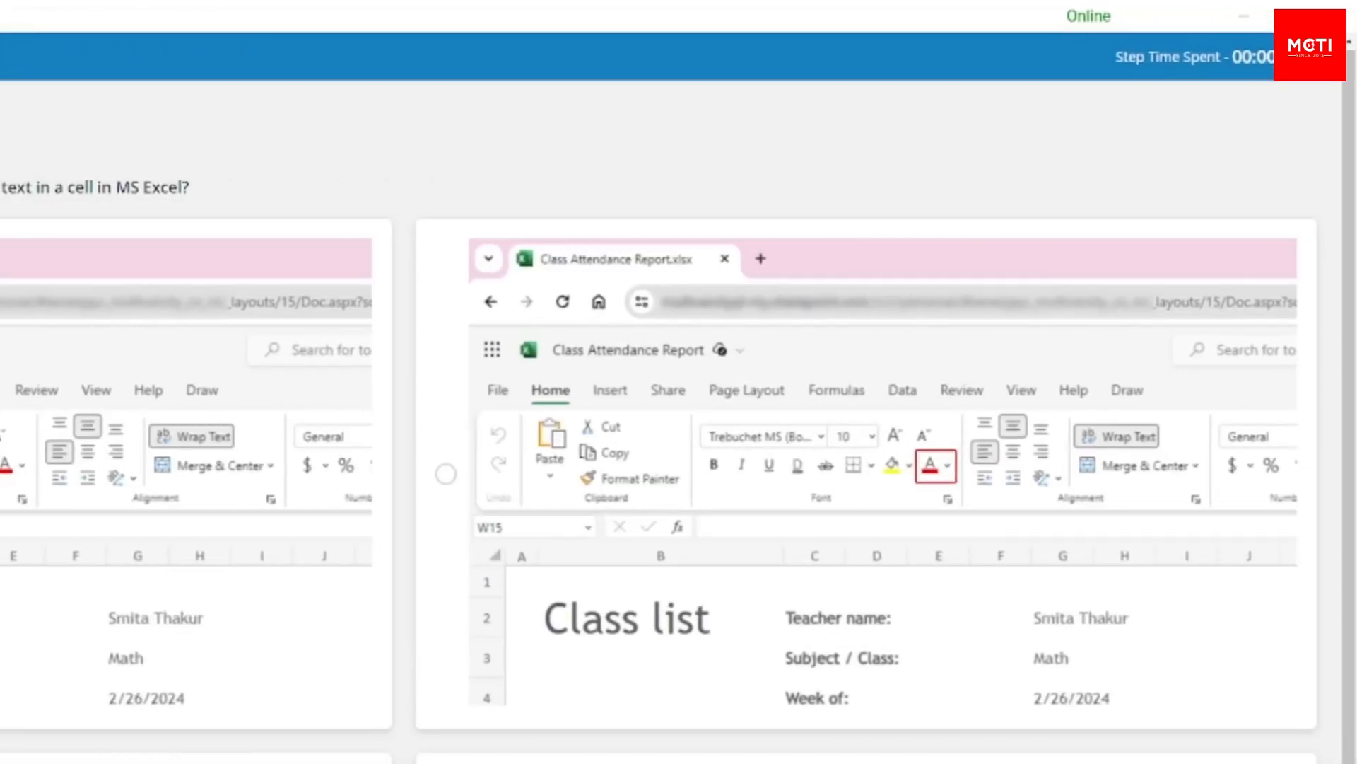
scroll(1069, 406, "down", 6)
scroll(939, 343, "up", 5)
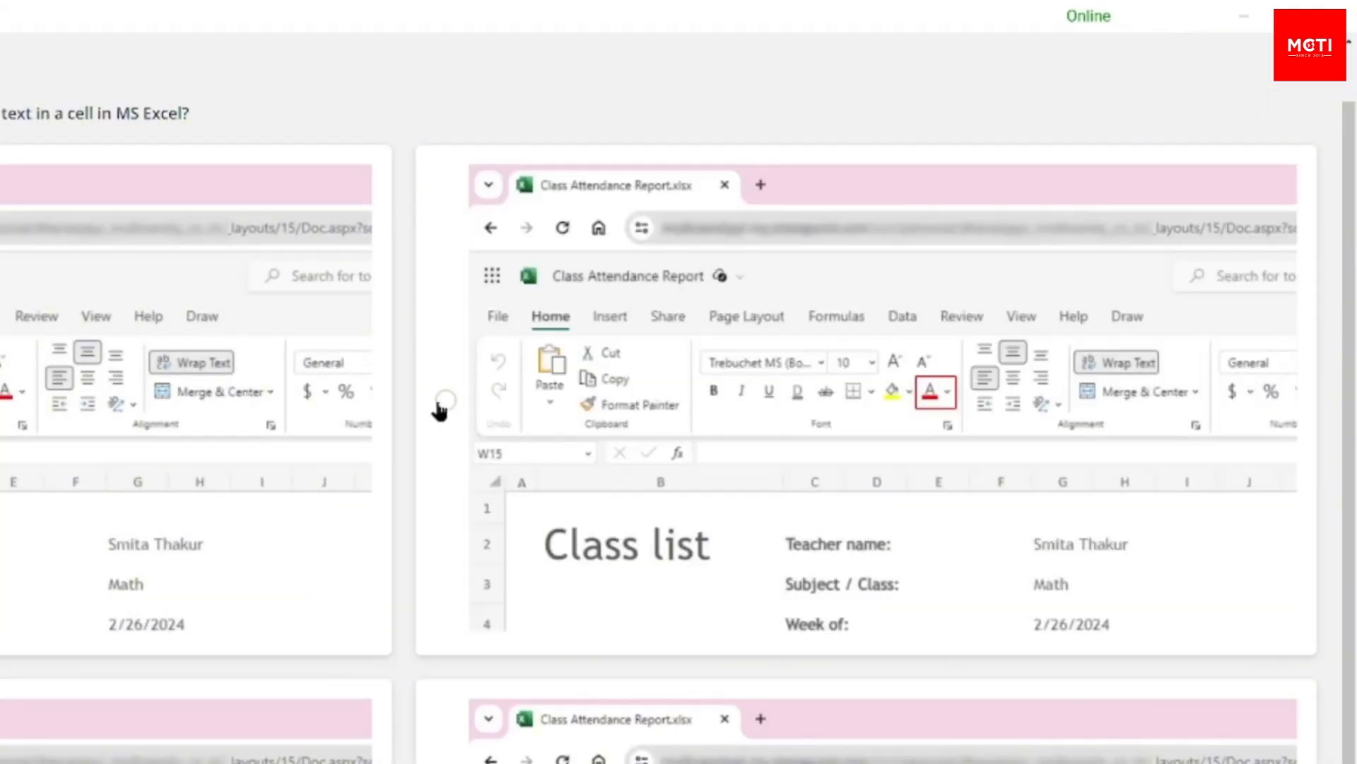
left_click(446, 400)
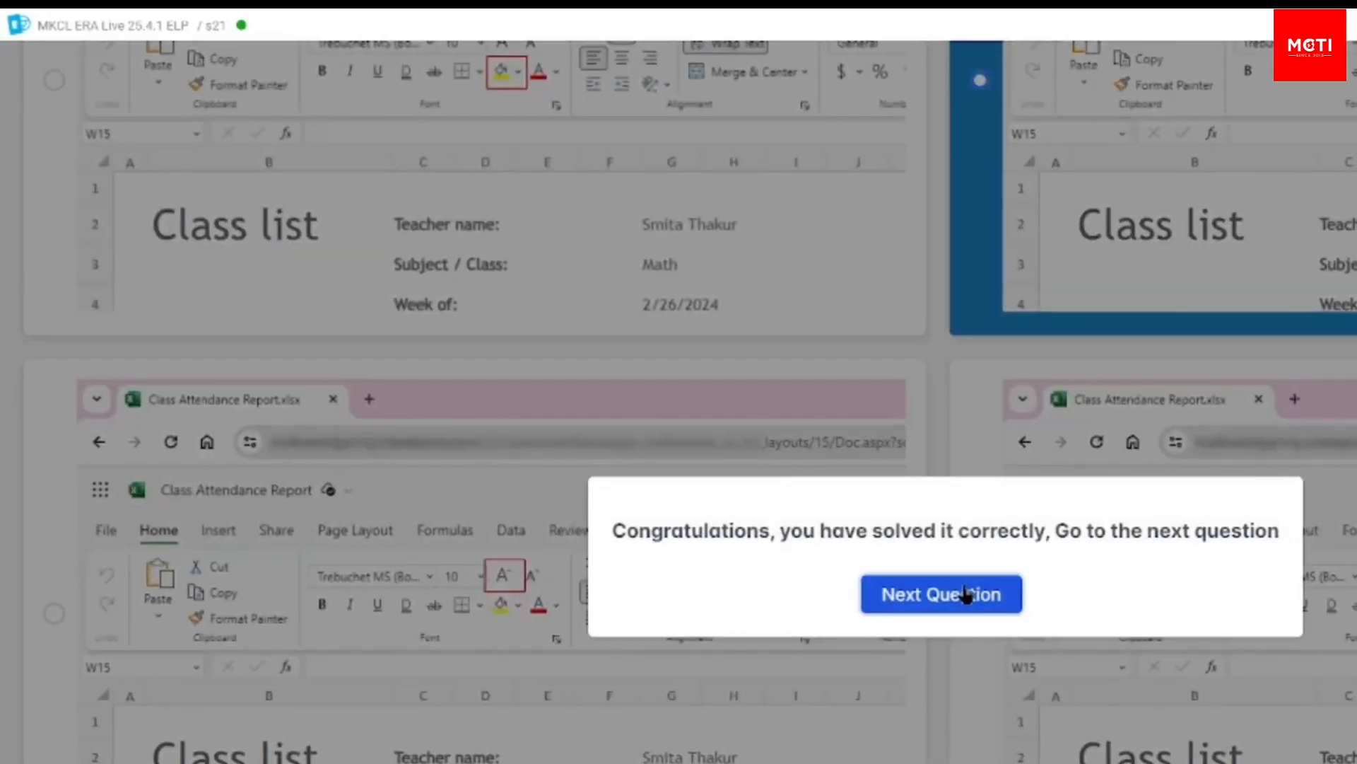
left_click(967, 683)
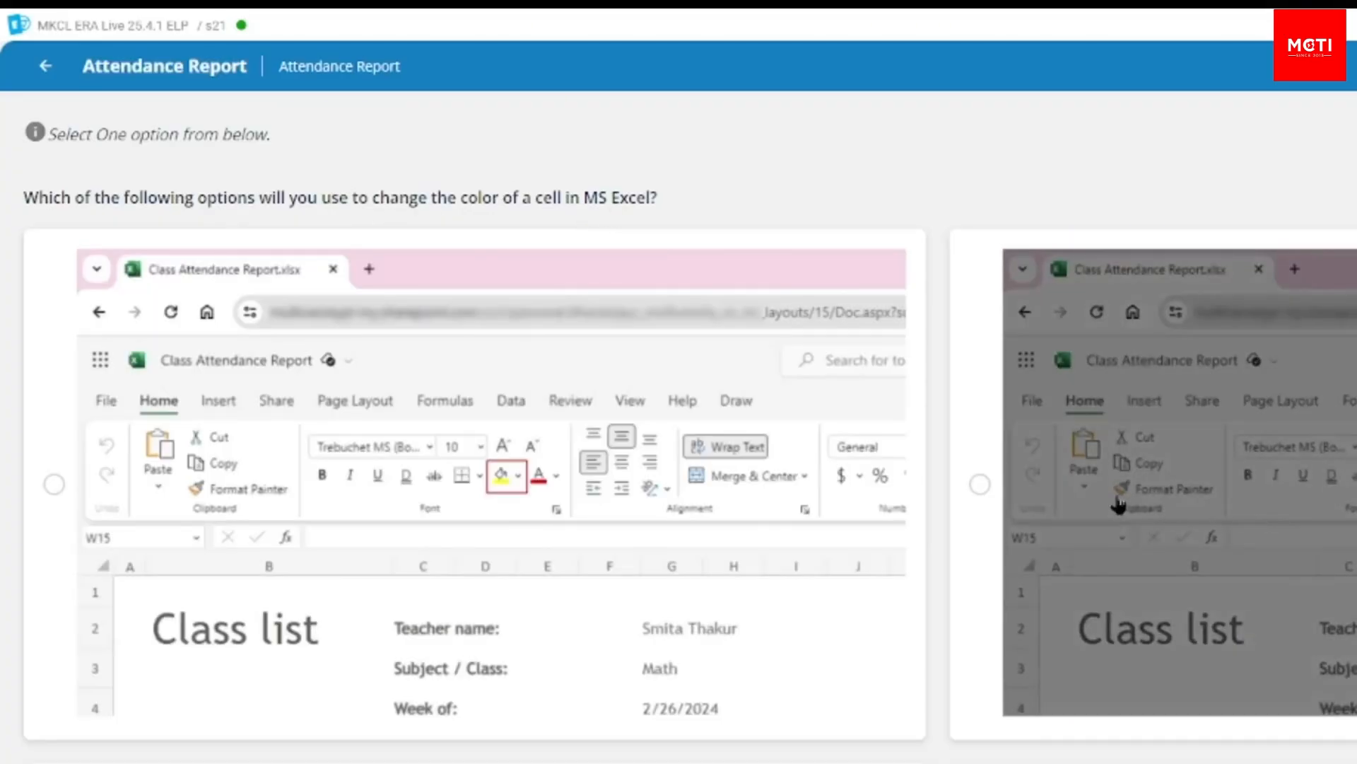
Answer the cell color question with the image that marks Fill Color, and go to the next question
scroll(1117, 500, "down", 4)
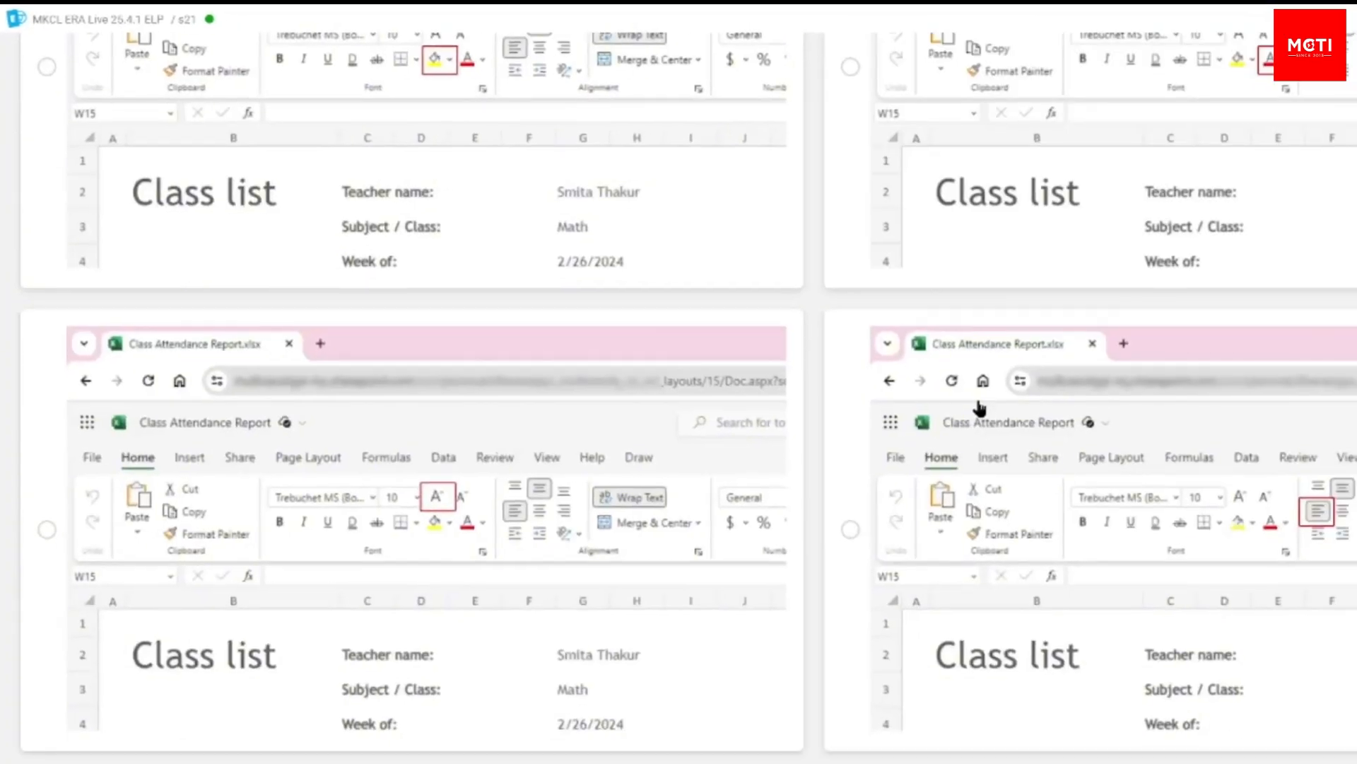
scroll(1117, 468, "up", 2)
scroll(921, 161, "up", 4)
scroll(332, 283, "down", 1)
left_click(315, 278)
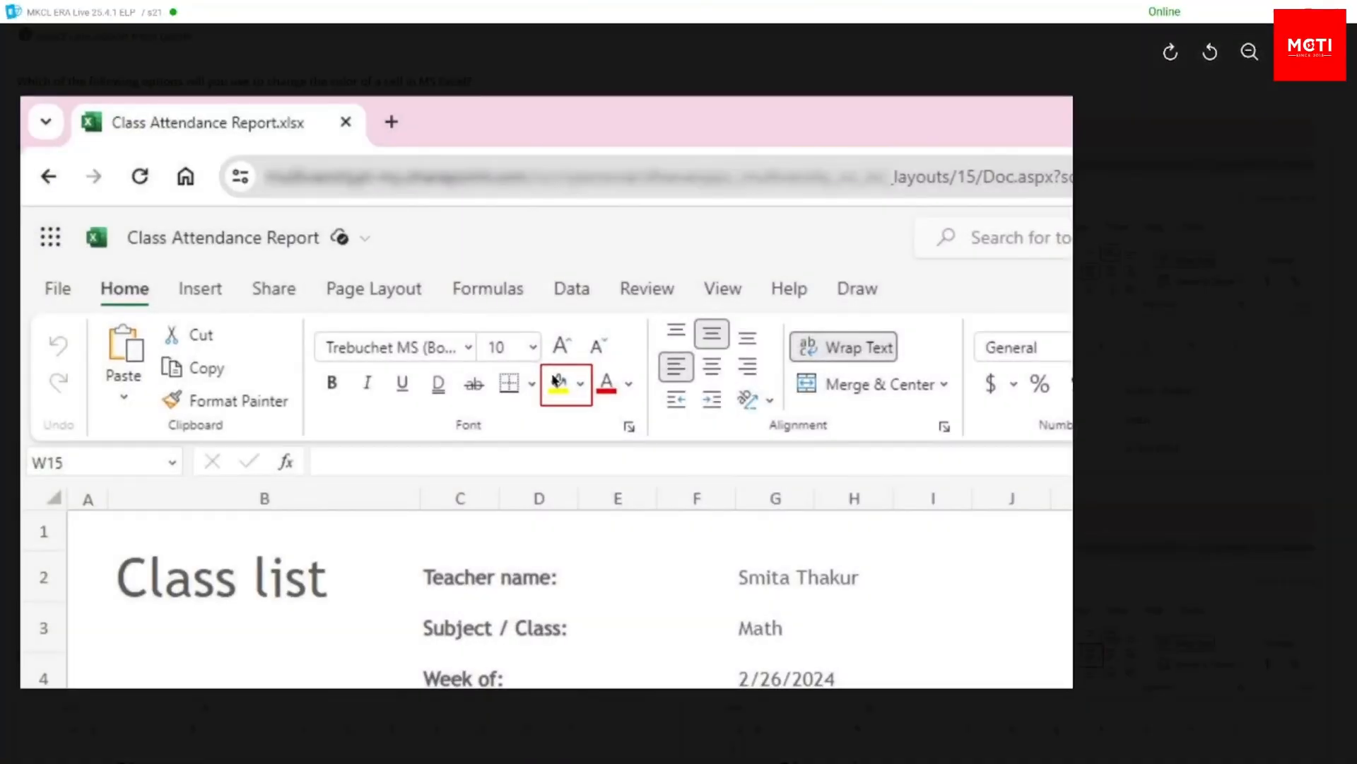
left_click(1285, 295)
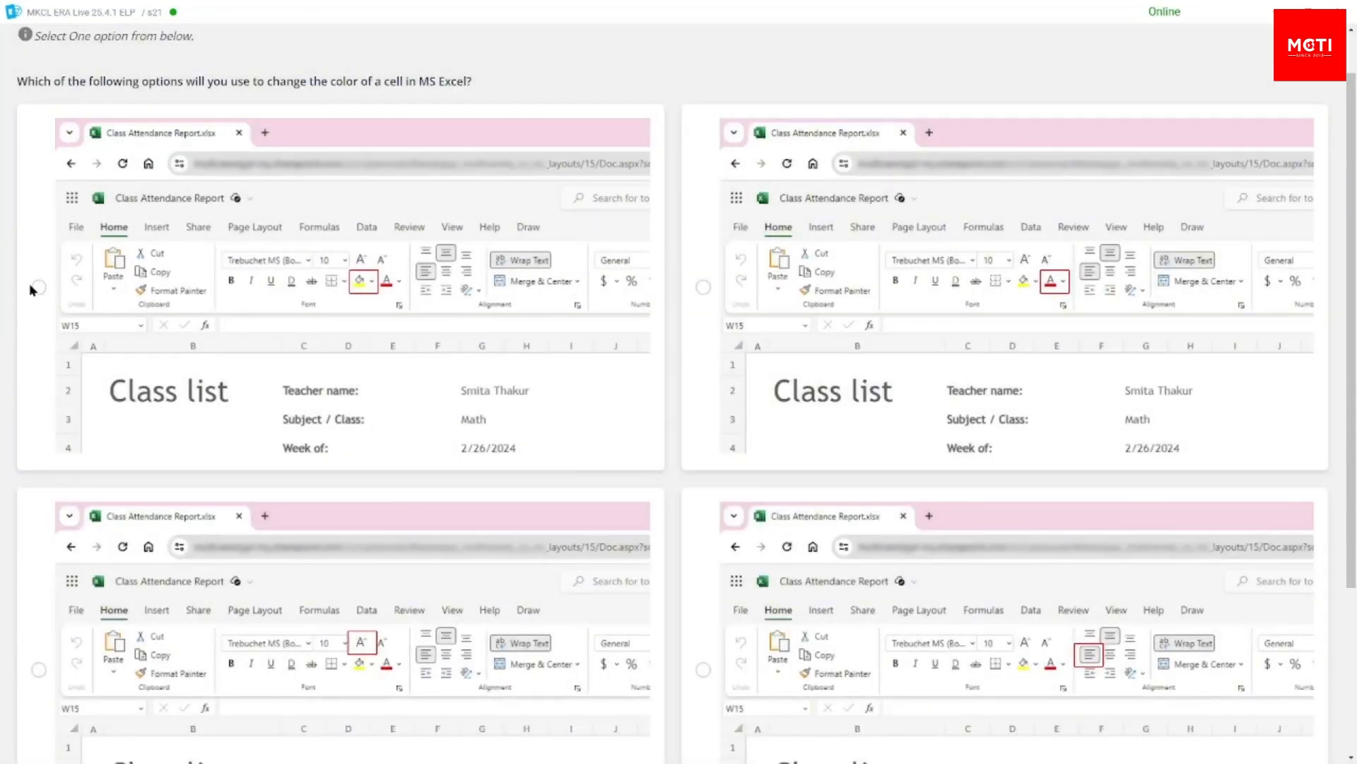
left_click(635, 321)
scroll(635, 322, "down", 4)
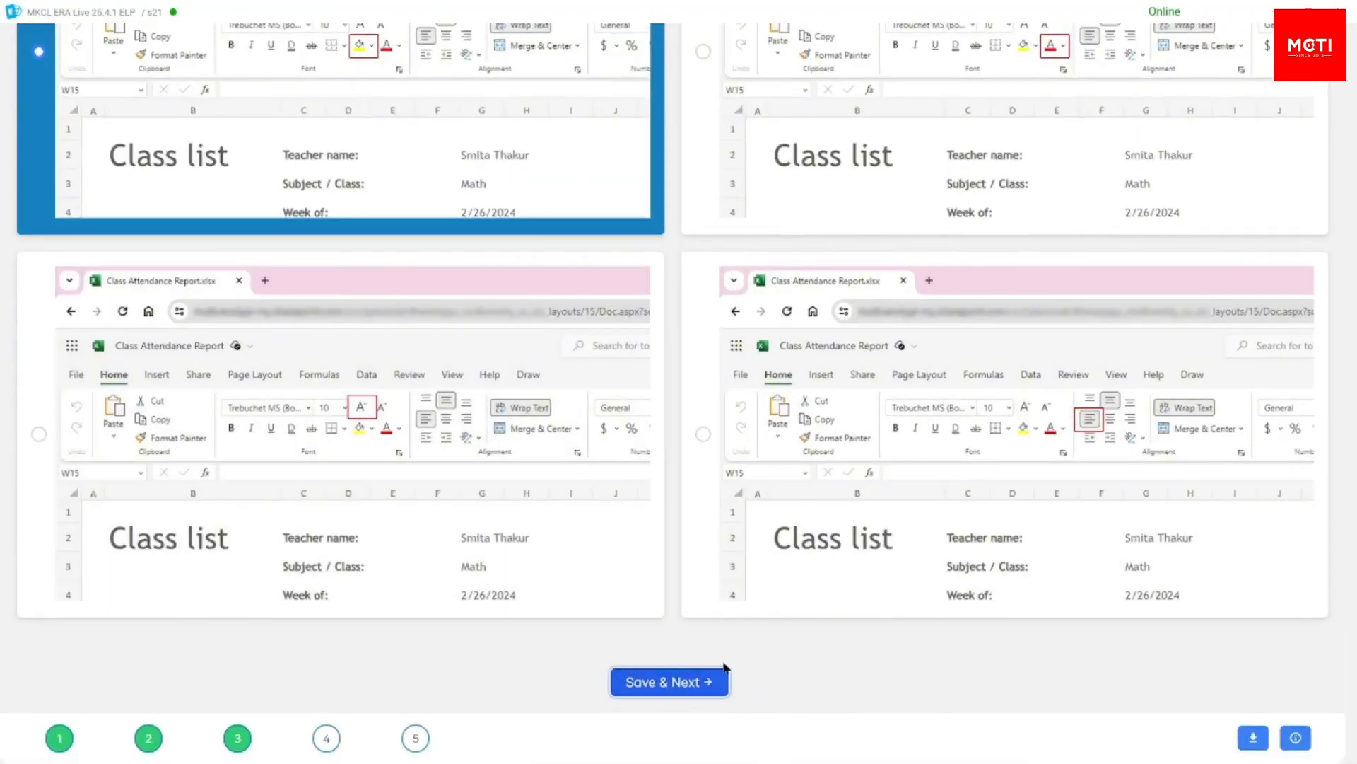
left_click(721, 675)
left_click(706, 424)
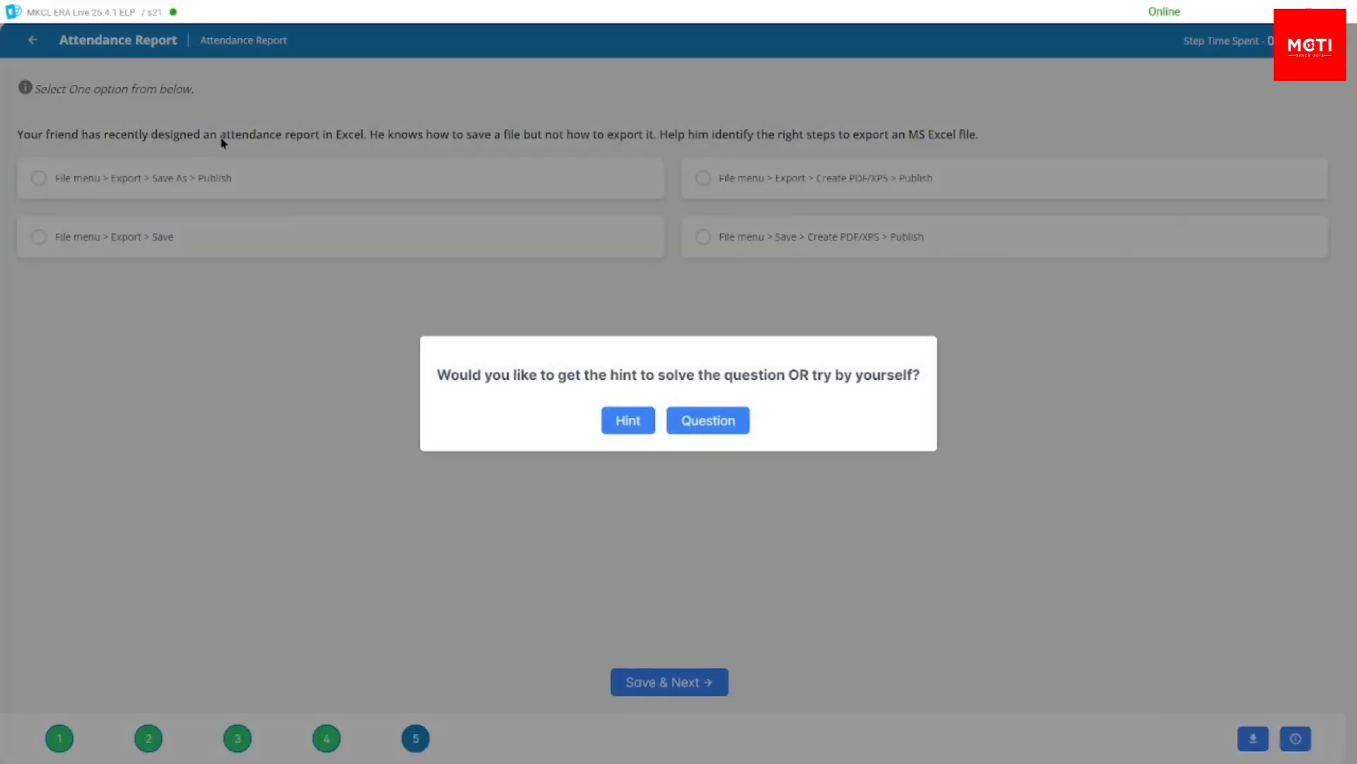
Answer the Excel export question with File menu > Export > Create PDF/XPS > Publish and end the exam
left_click(708, 420)
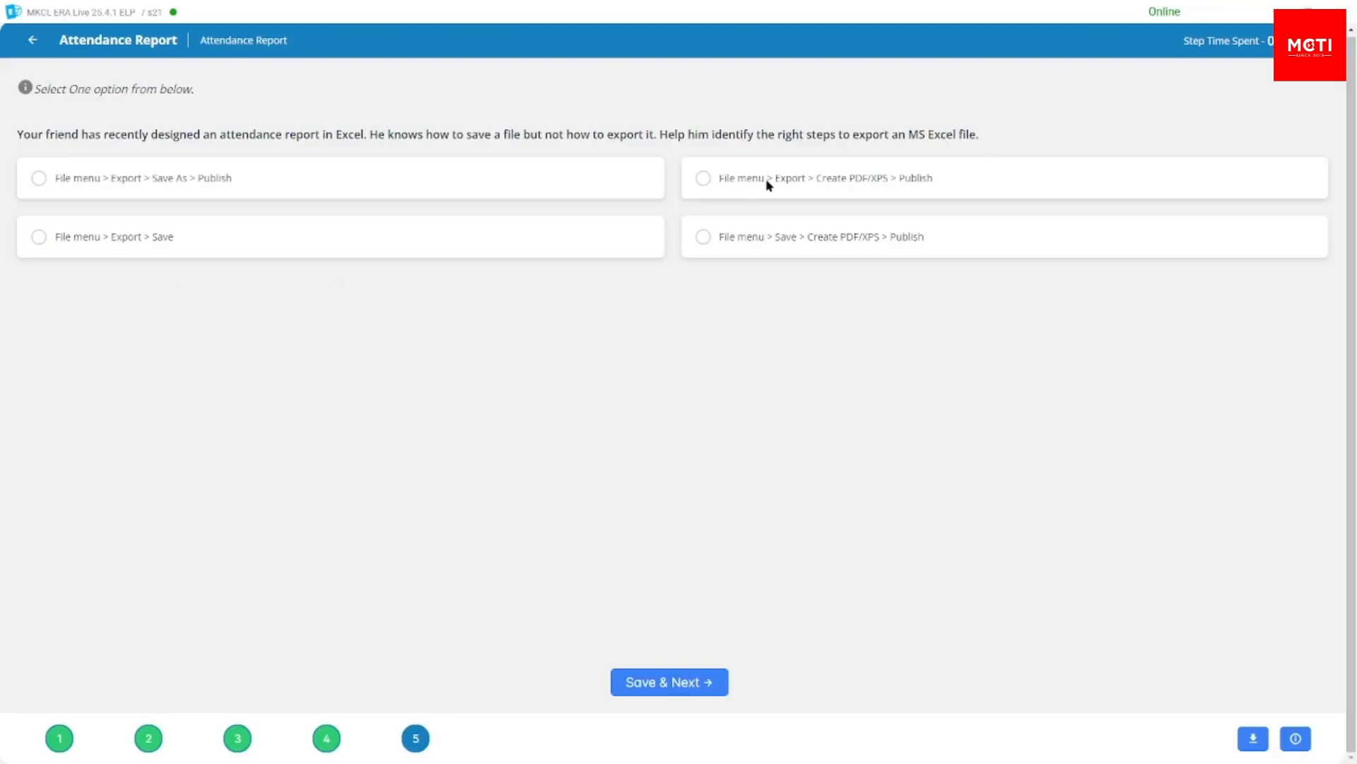
left_click(865, 189)
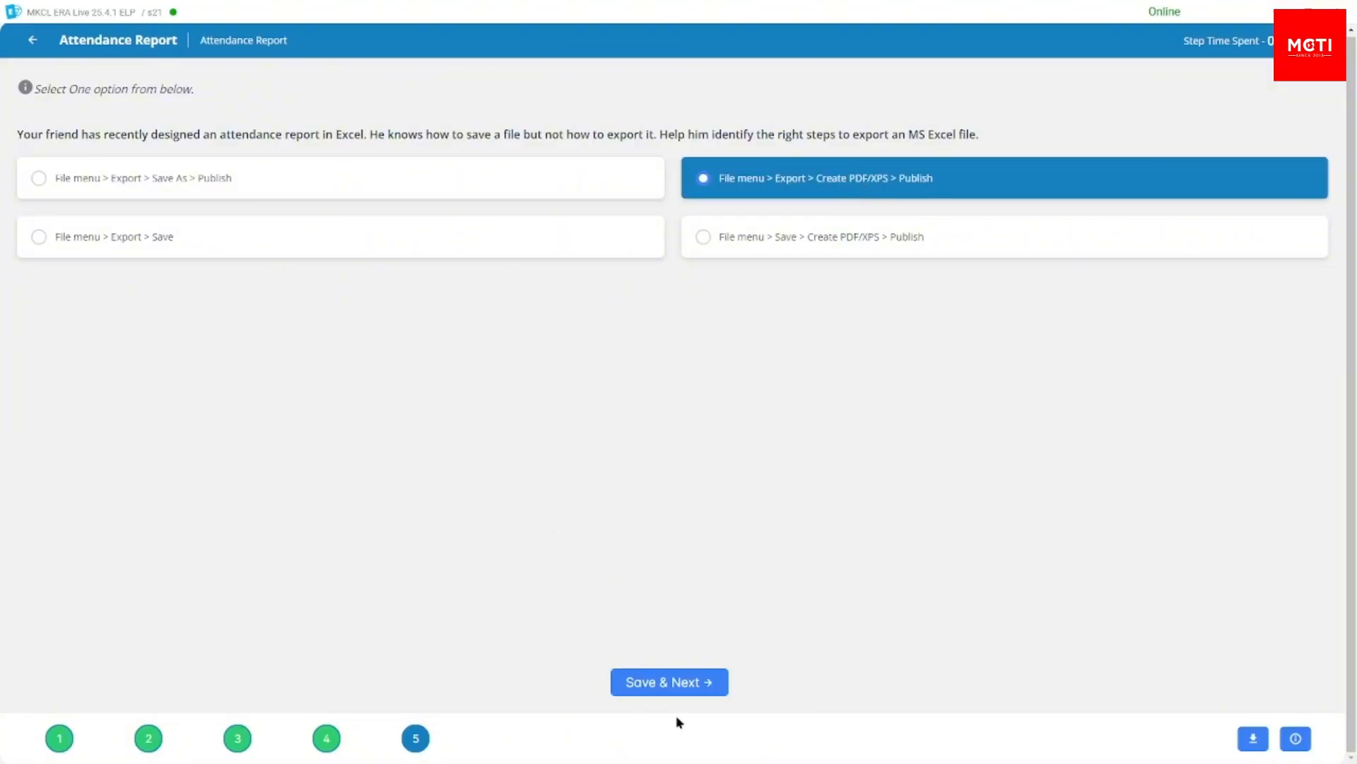
left_click(637, 682)
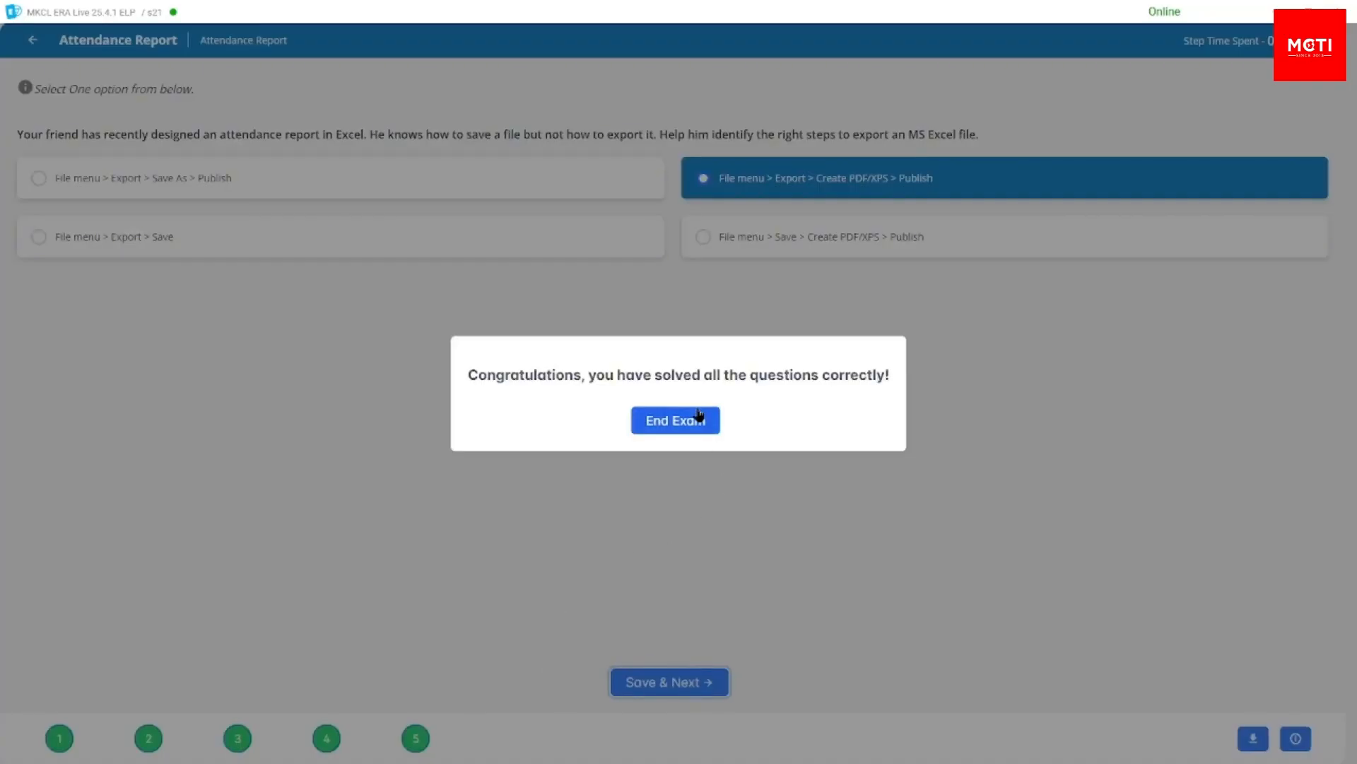
left_click(699, 418)
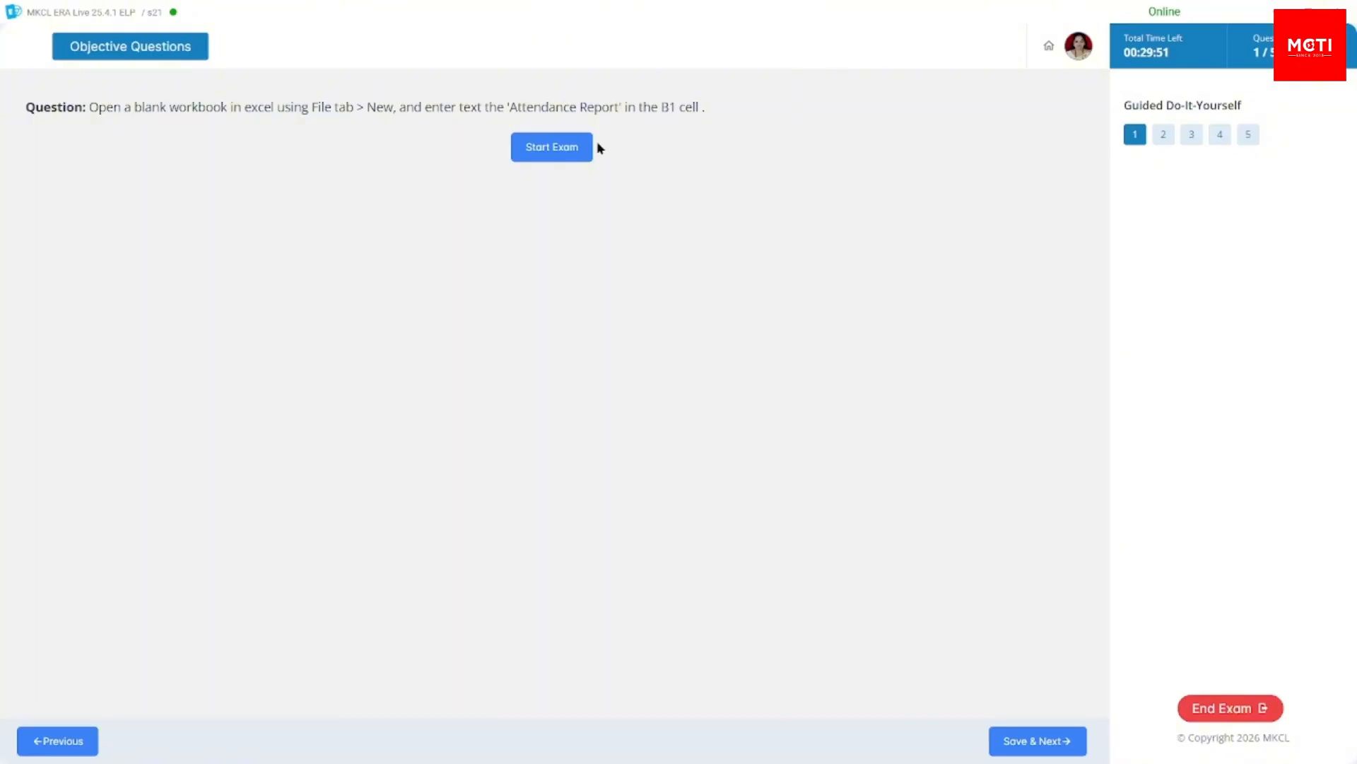
Start the first guided task, then open Excel from the Windows desktop with a blank workbook
left_click(573, 150)
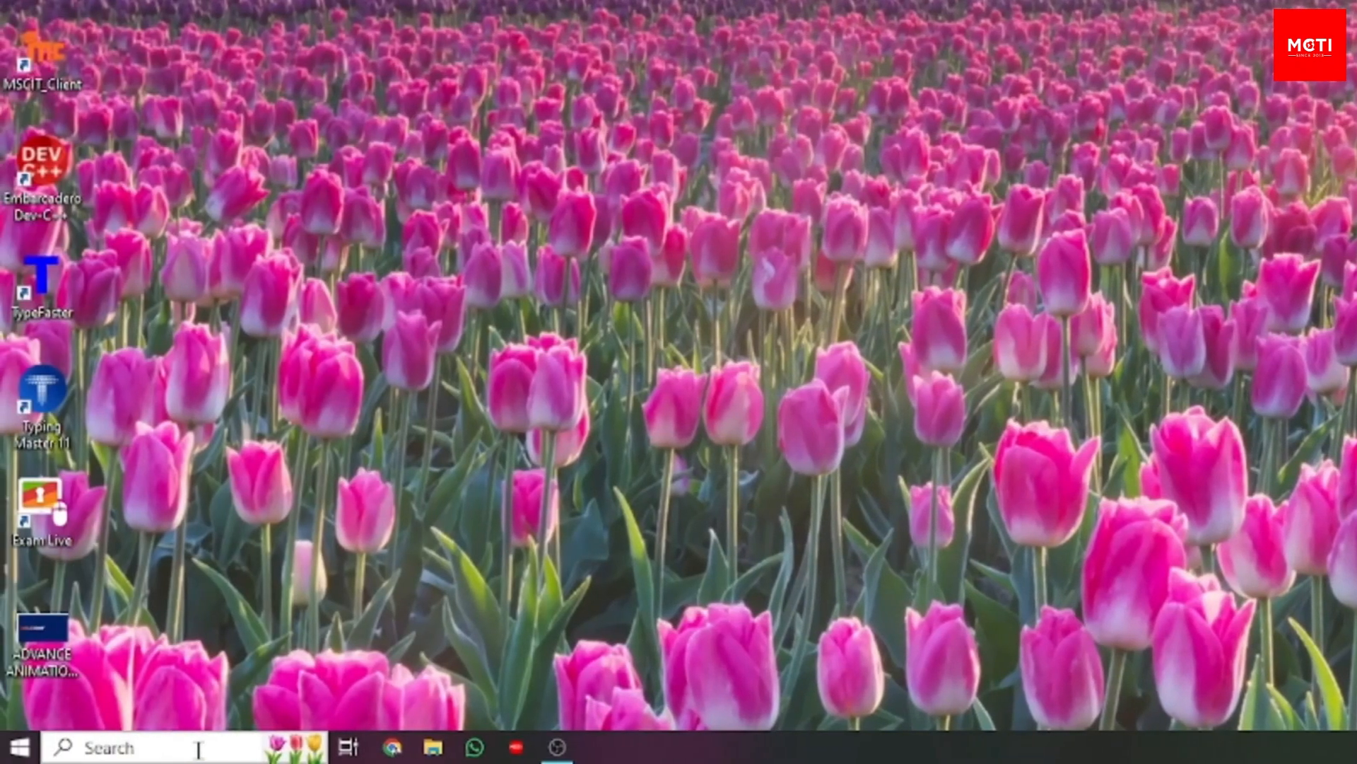
left_click(199, 749)
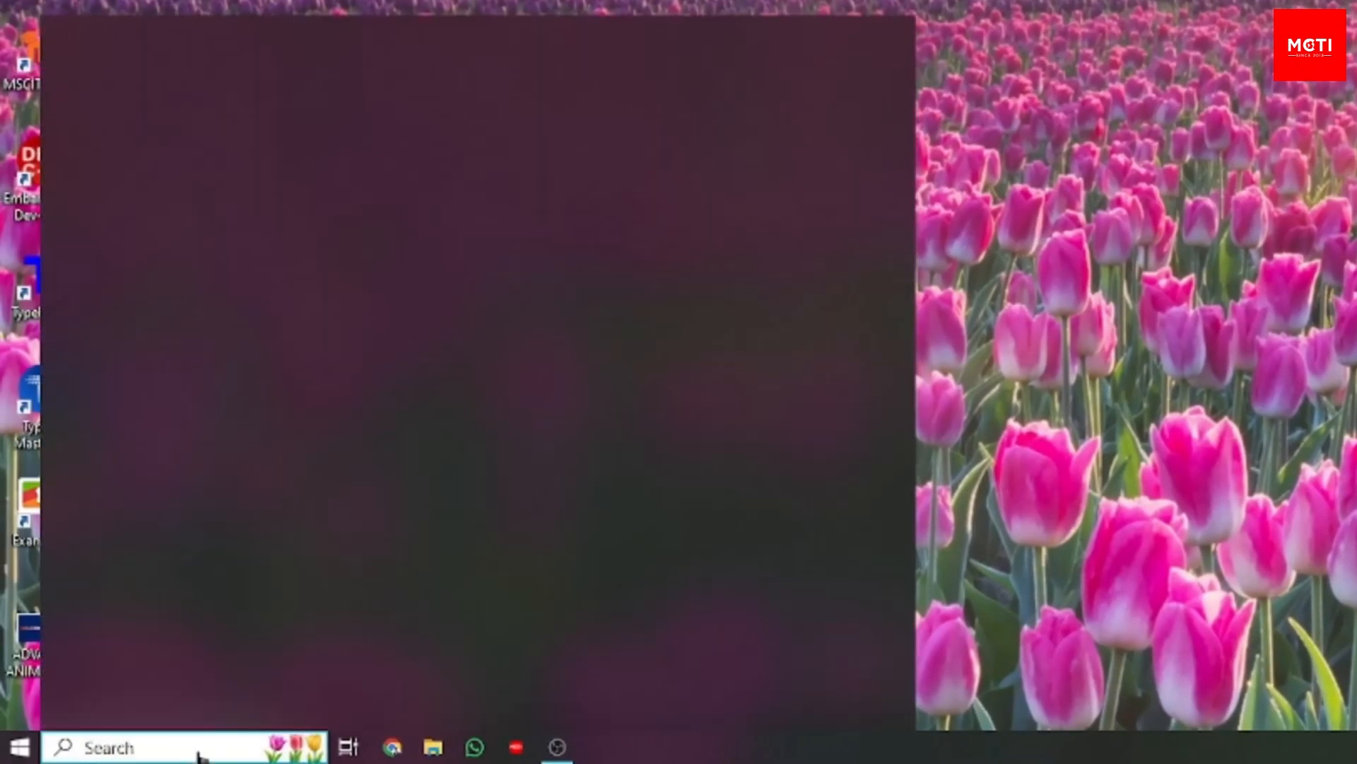
left_click(669, 263)
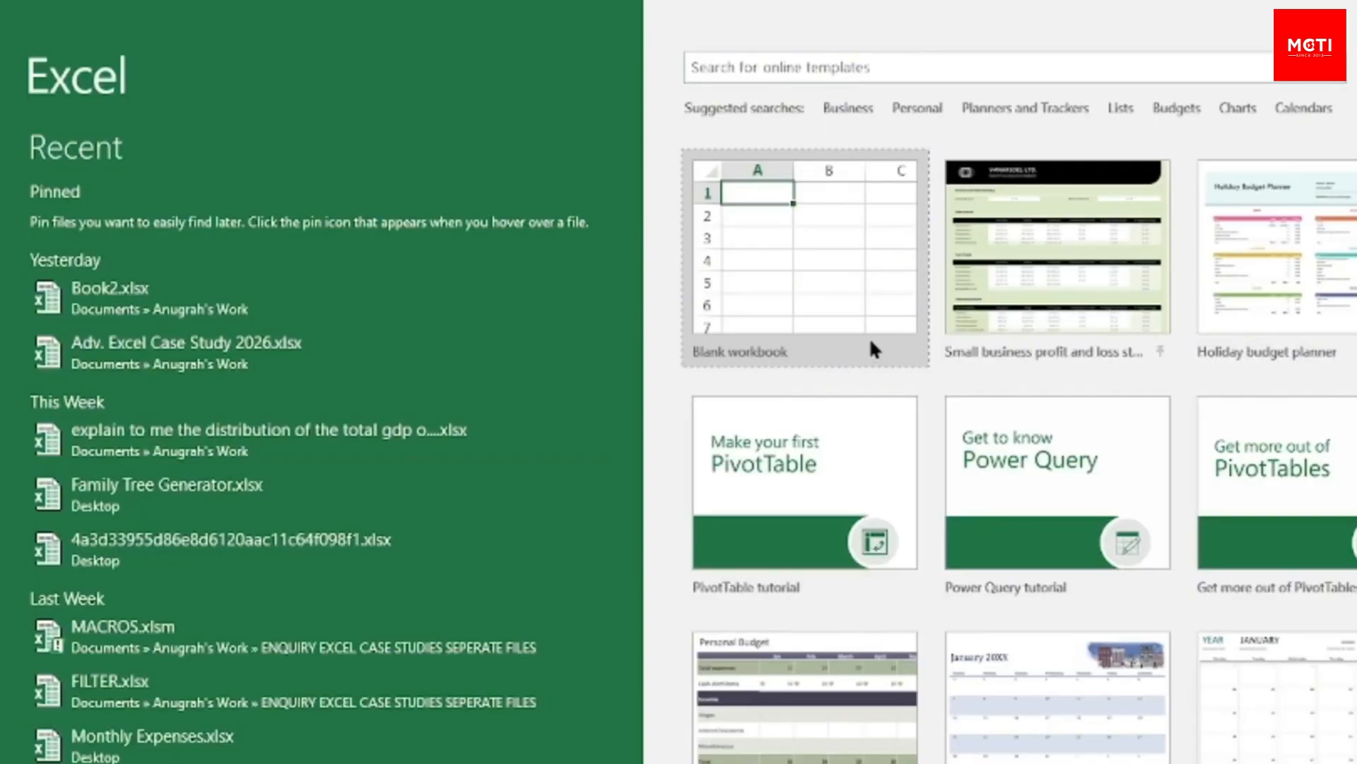
left_click(864, 290)
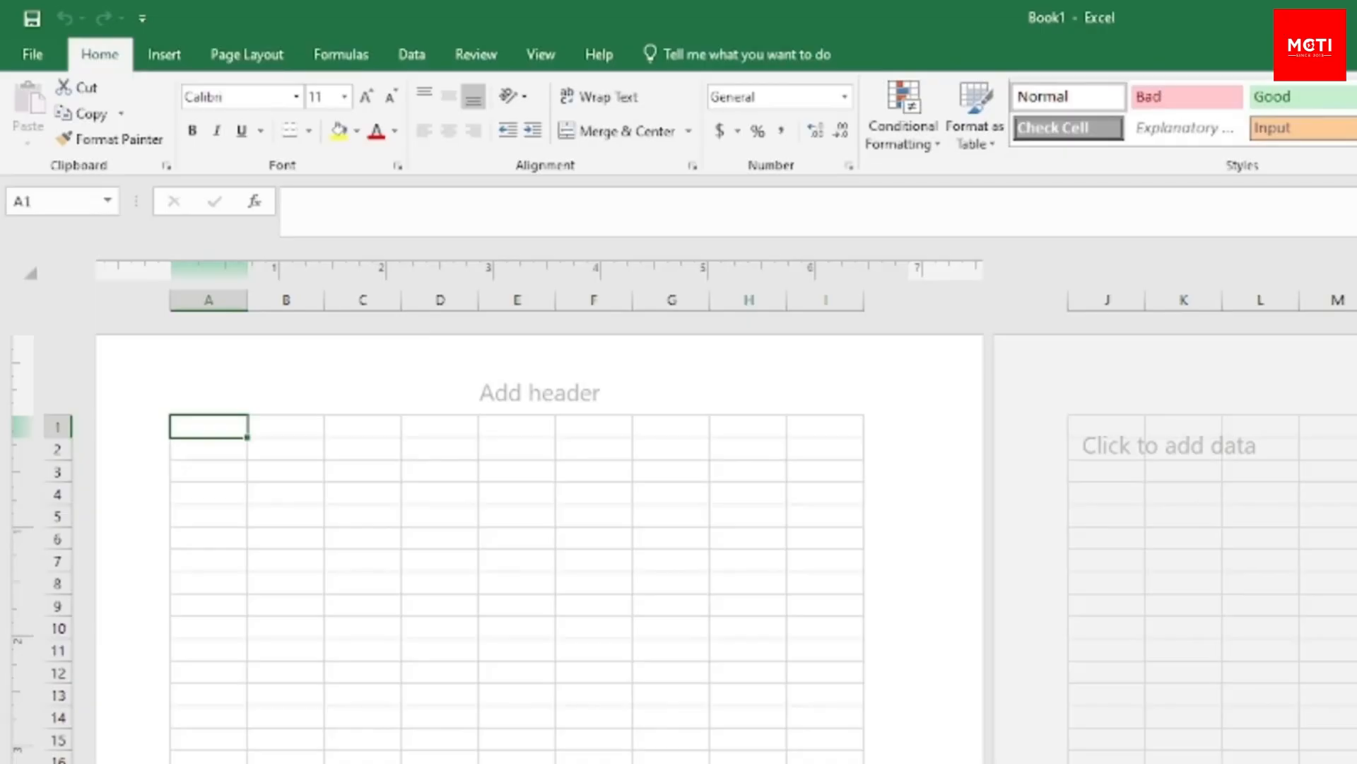
Create a new blank workbook from within Excel and enter 'Attendance Report' in cell B1
left_click(55, 51)
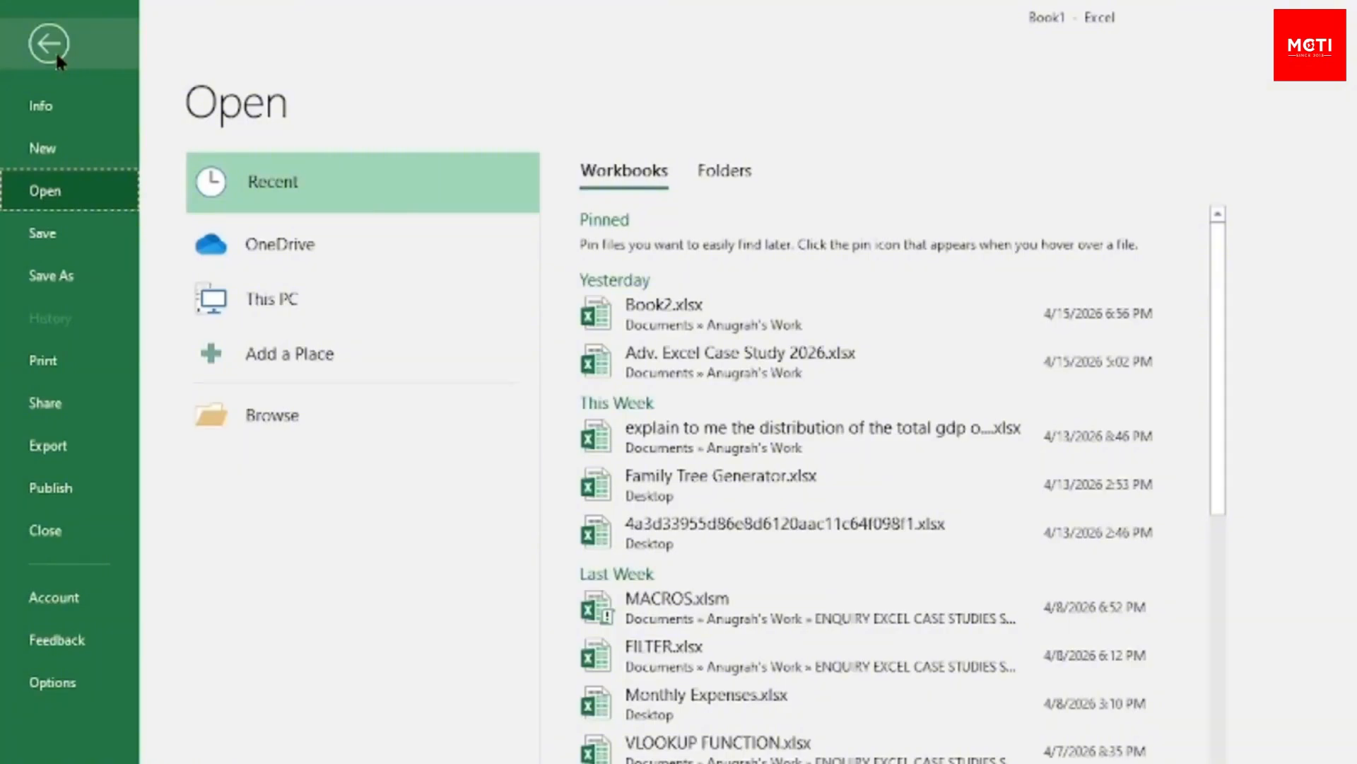
left_click(42, 145)
left_click(312, 326)
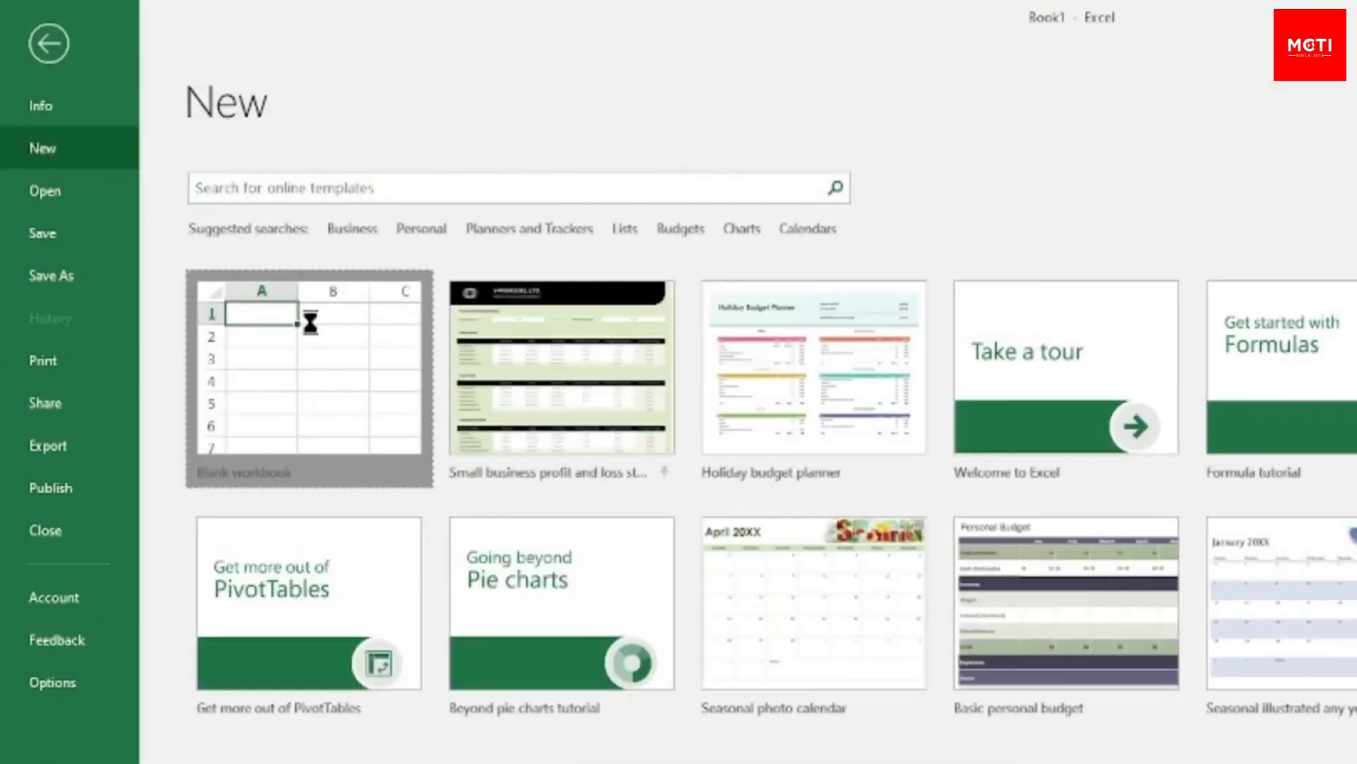
left_click(287, 425)
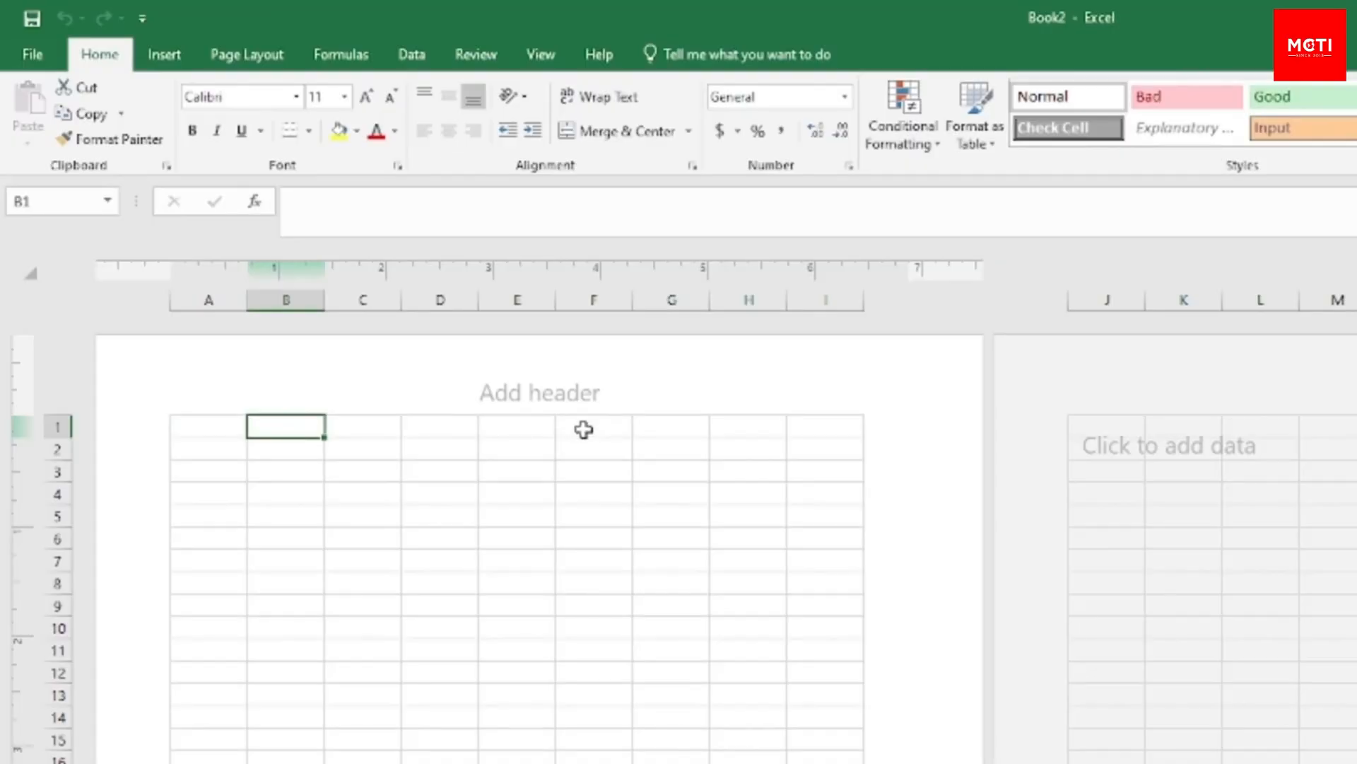
type("Attendance Report")
key("Return")
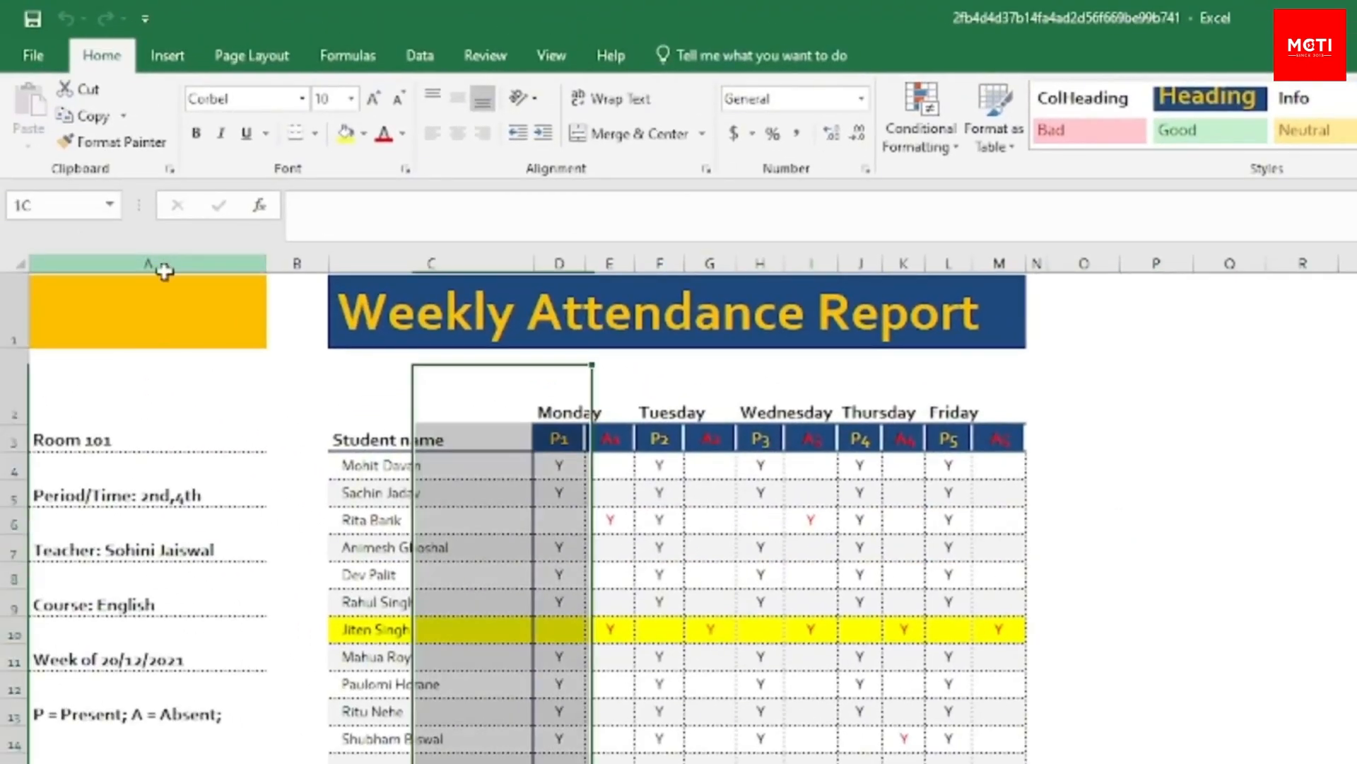
Delete the whole of column A from the weekly attendance sheet and submit the task
left_click(165, 265)
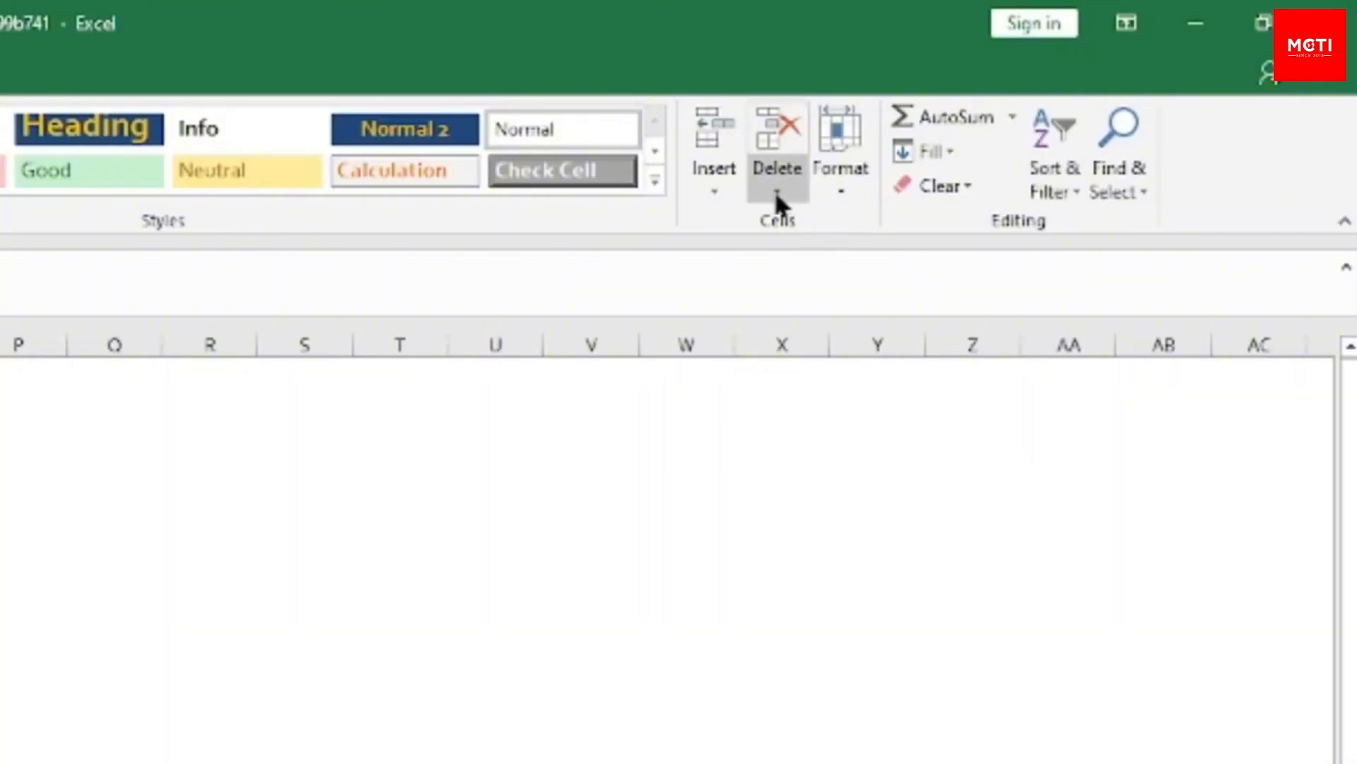
left_click(776, 191)
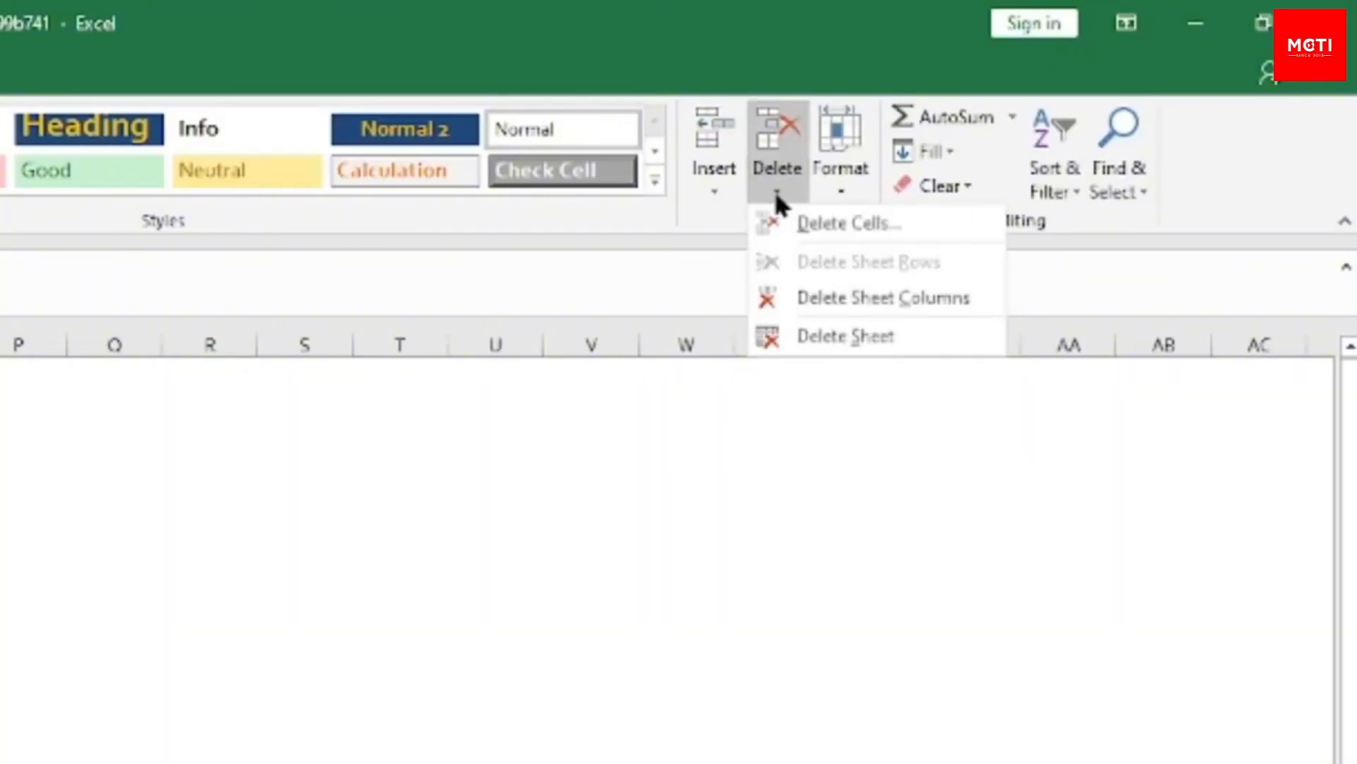
left_click(836, 295)
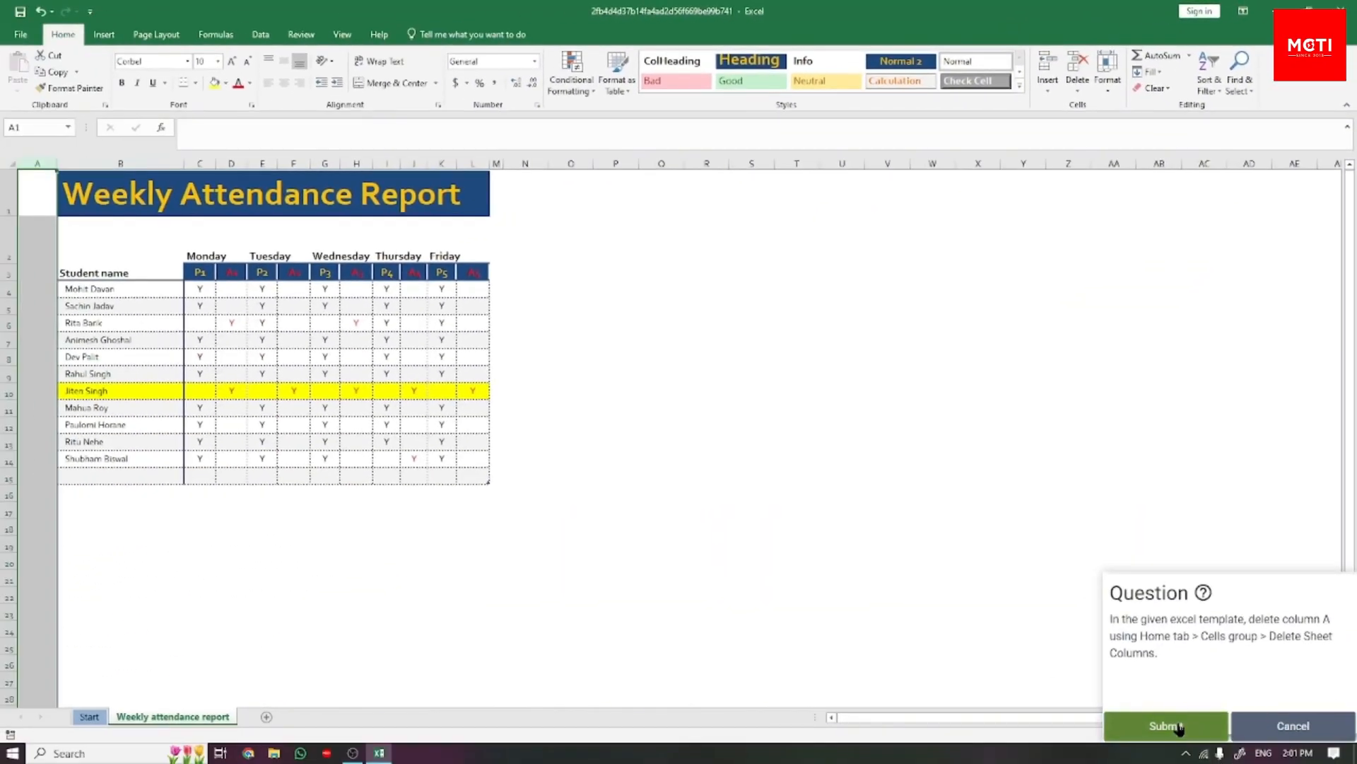
left_click(1160, 728)
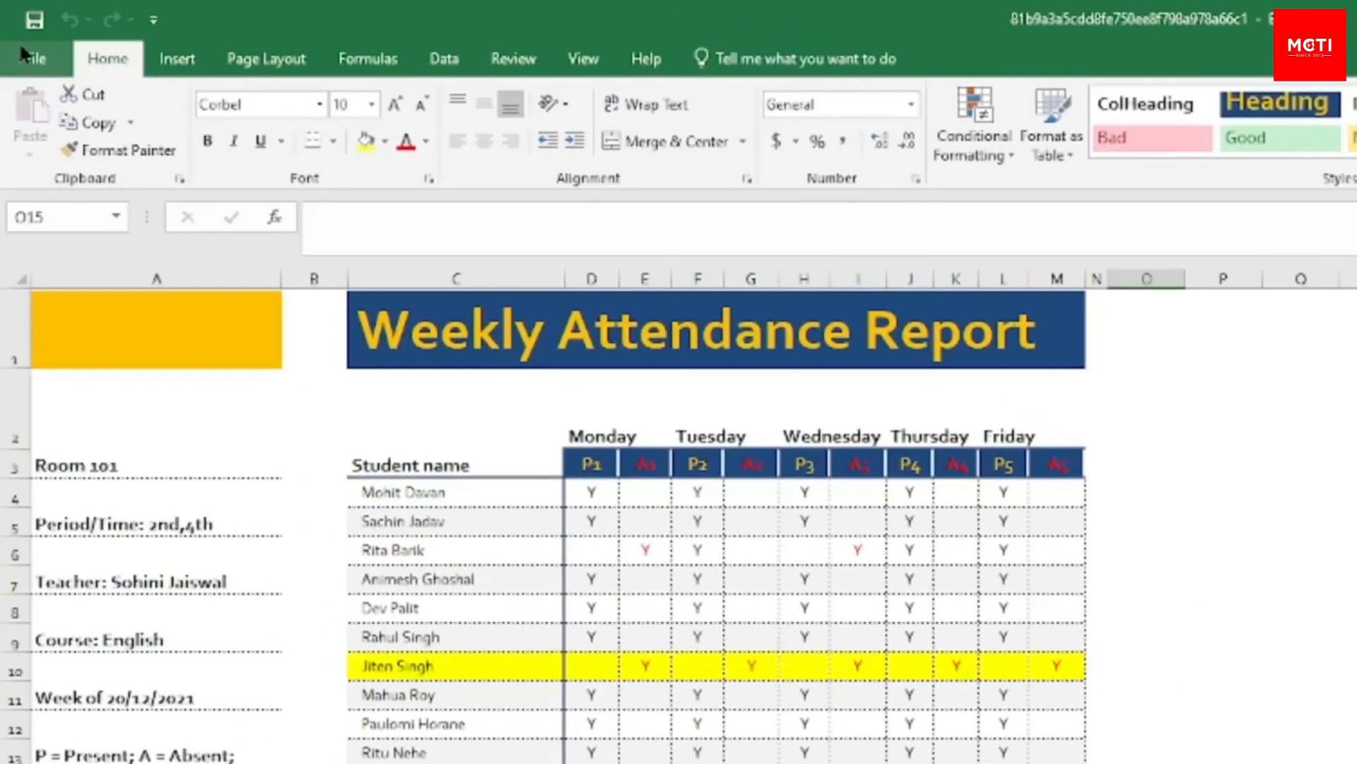
Save the workbook to the desktop under the name 'Attendance Report' and submit the task
left_click(18, 41)
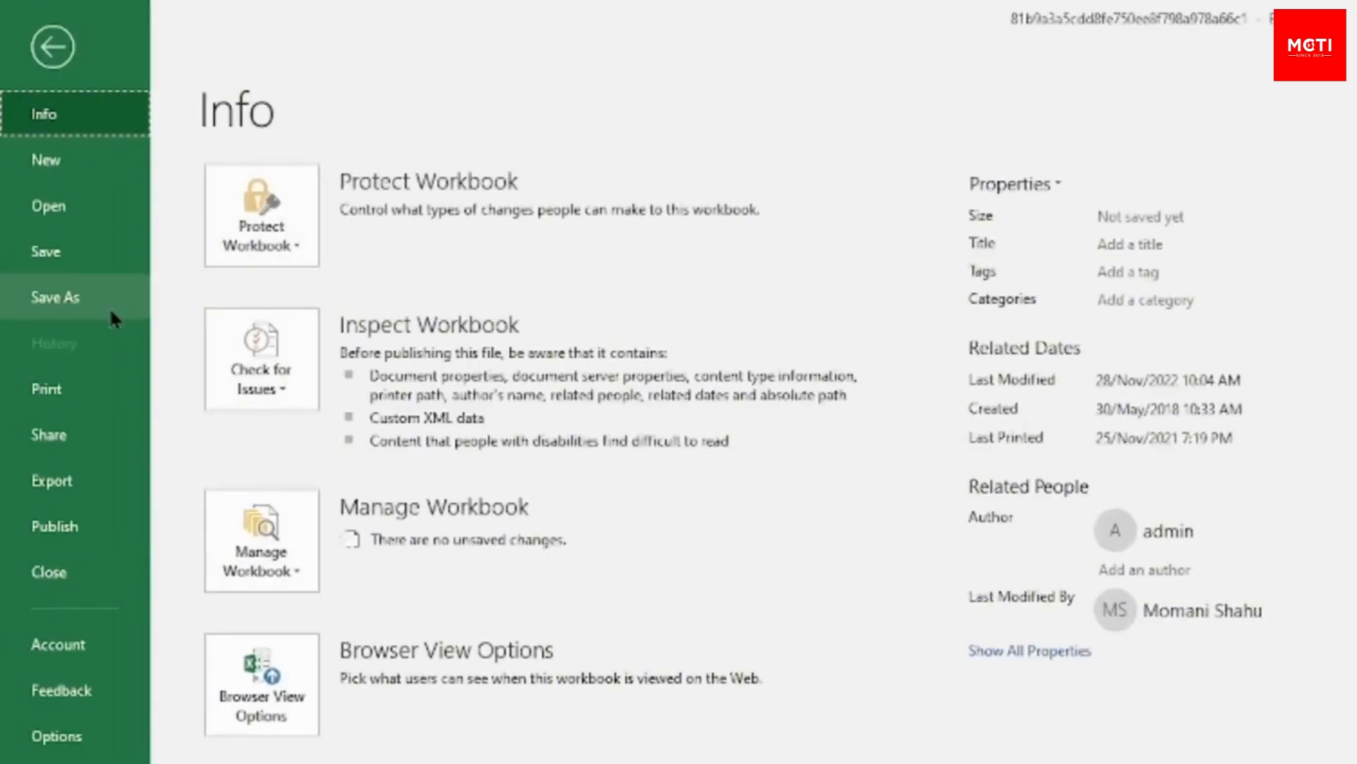
left_click(98, 302)
left_click(778, 365)
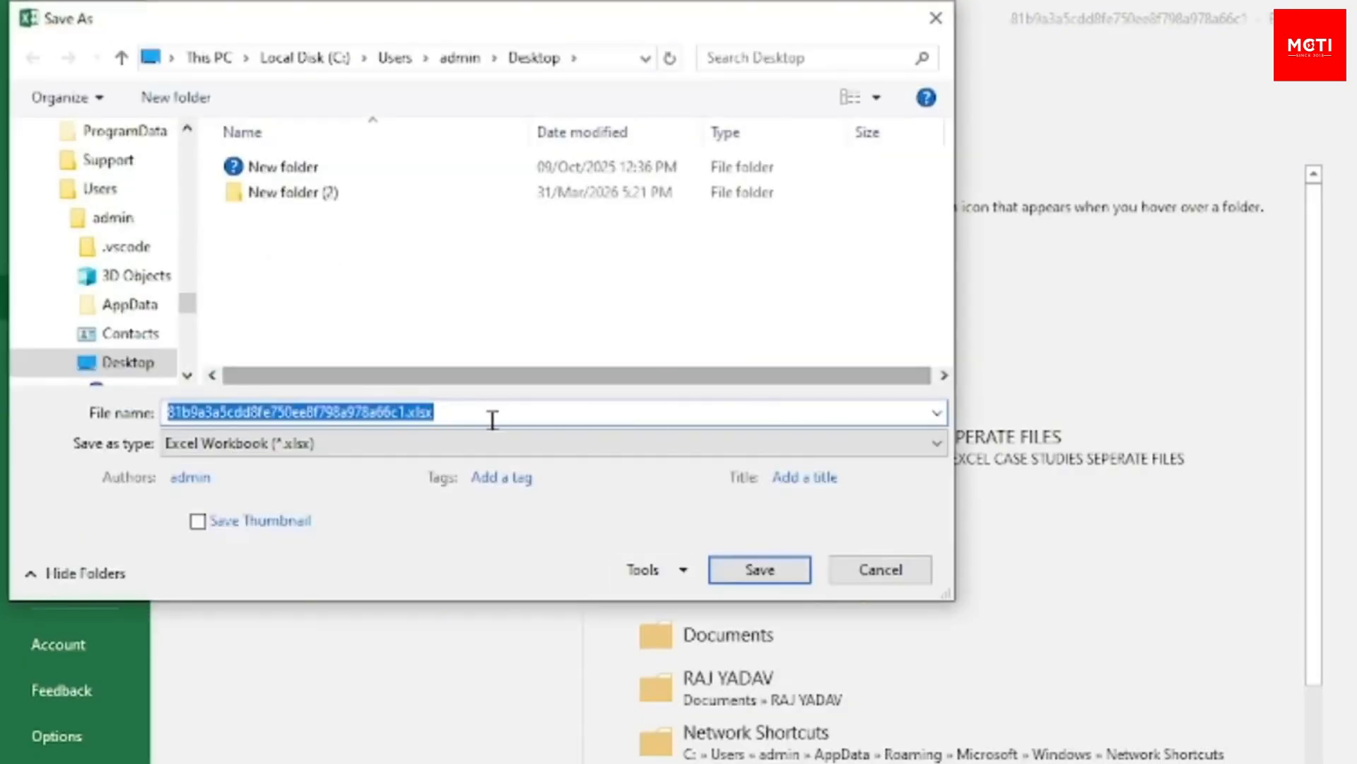
type("Attendance Report")
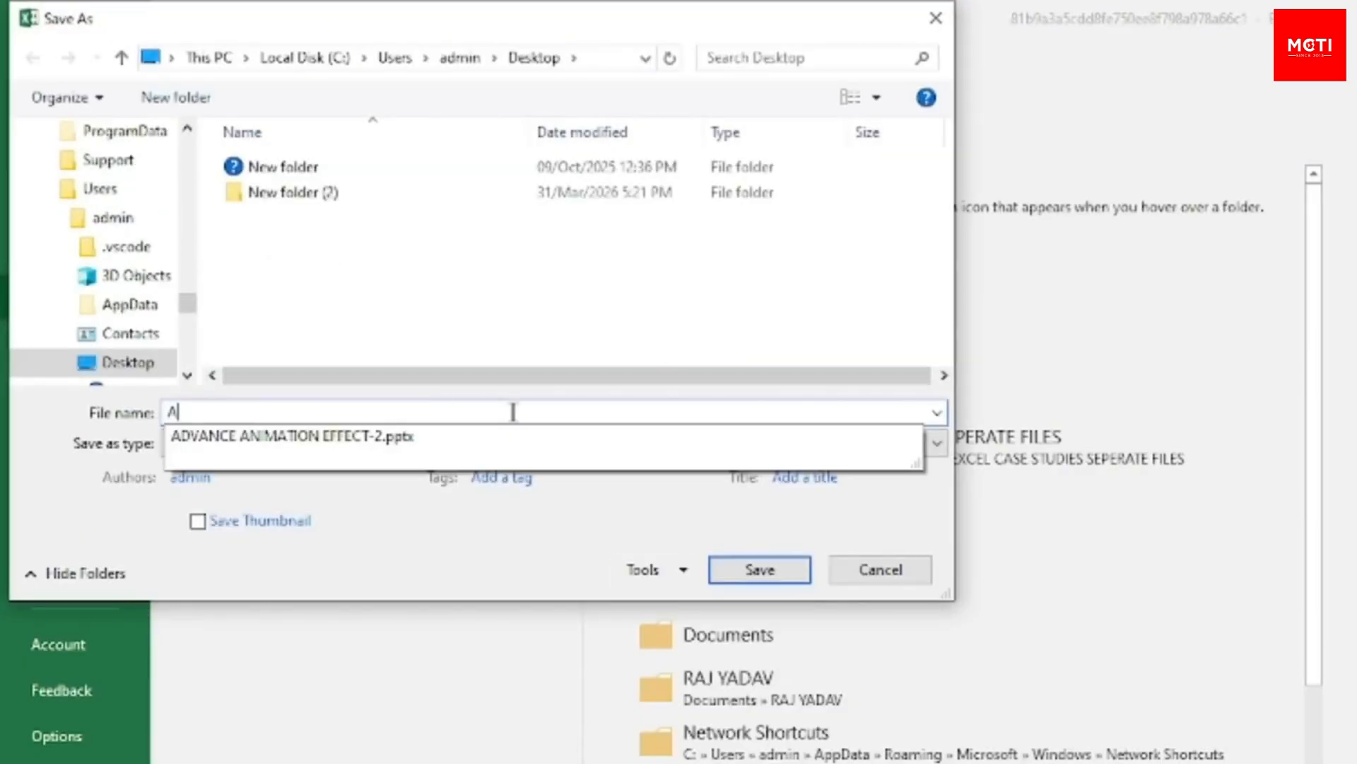
left_click(759, 566)
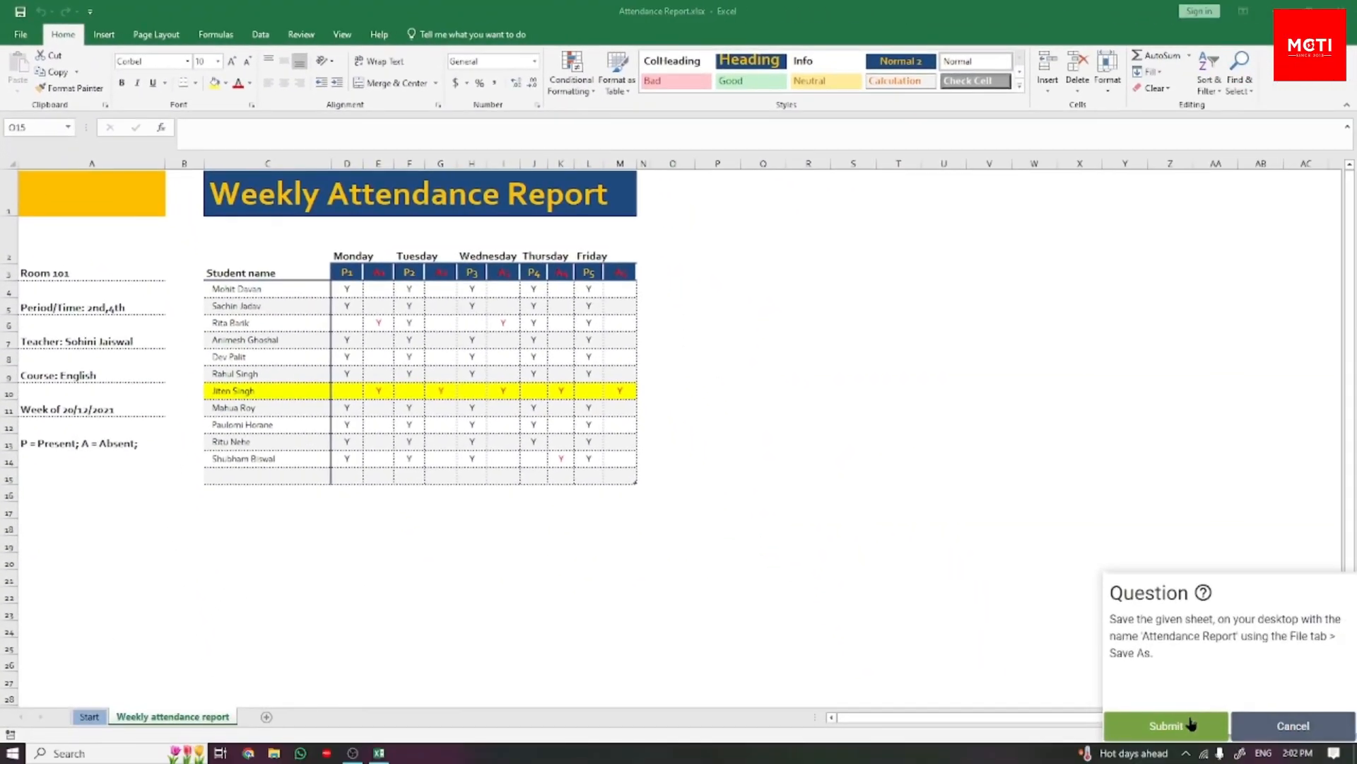
left_click(1177, 727)
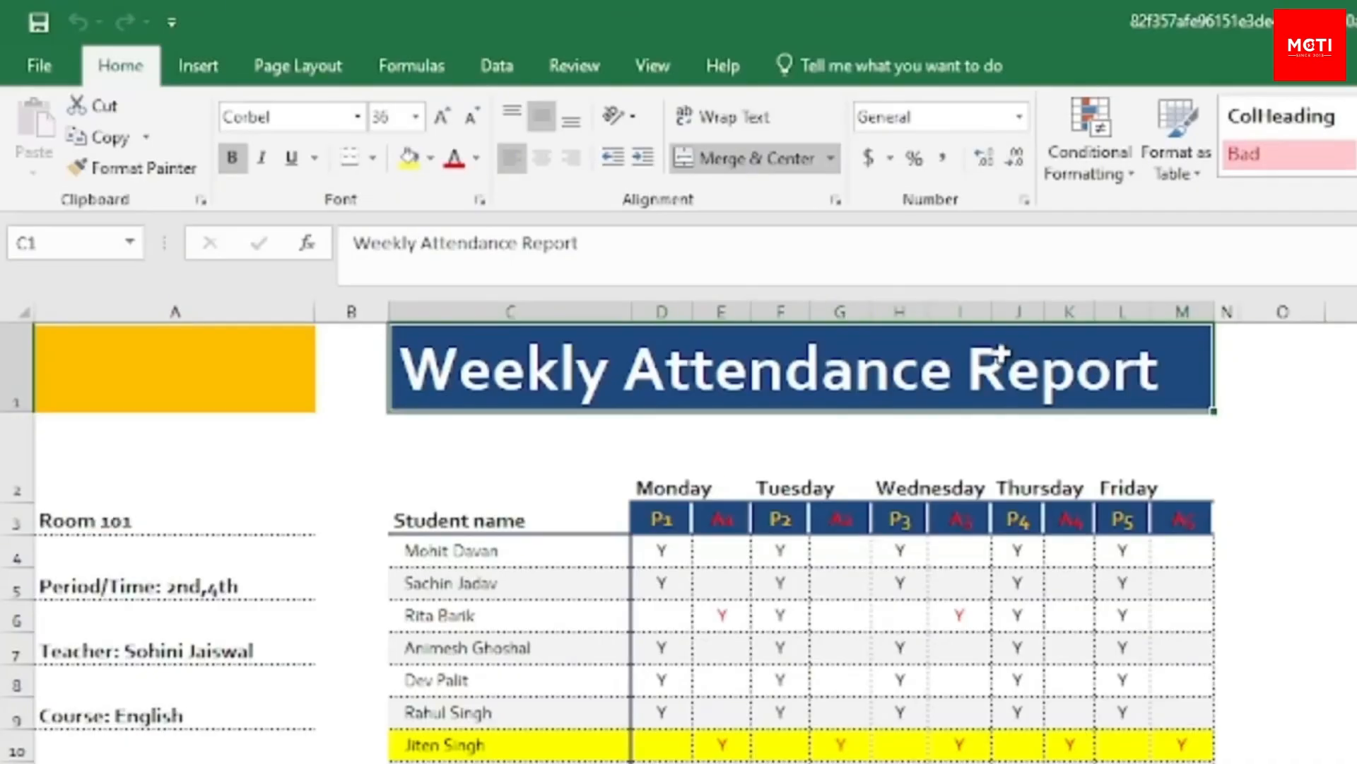
Set the font color of the 'Weekly Attendance Report' title in C1 to the standard Orange
left_click(476, 158)
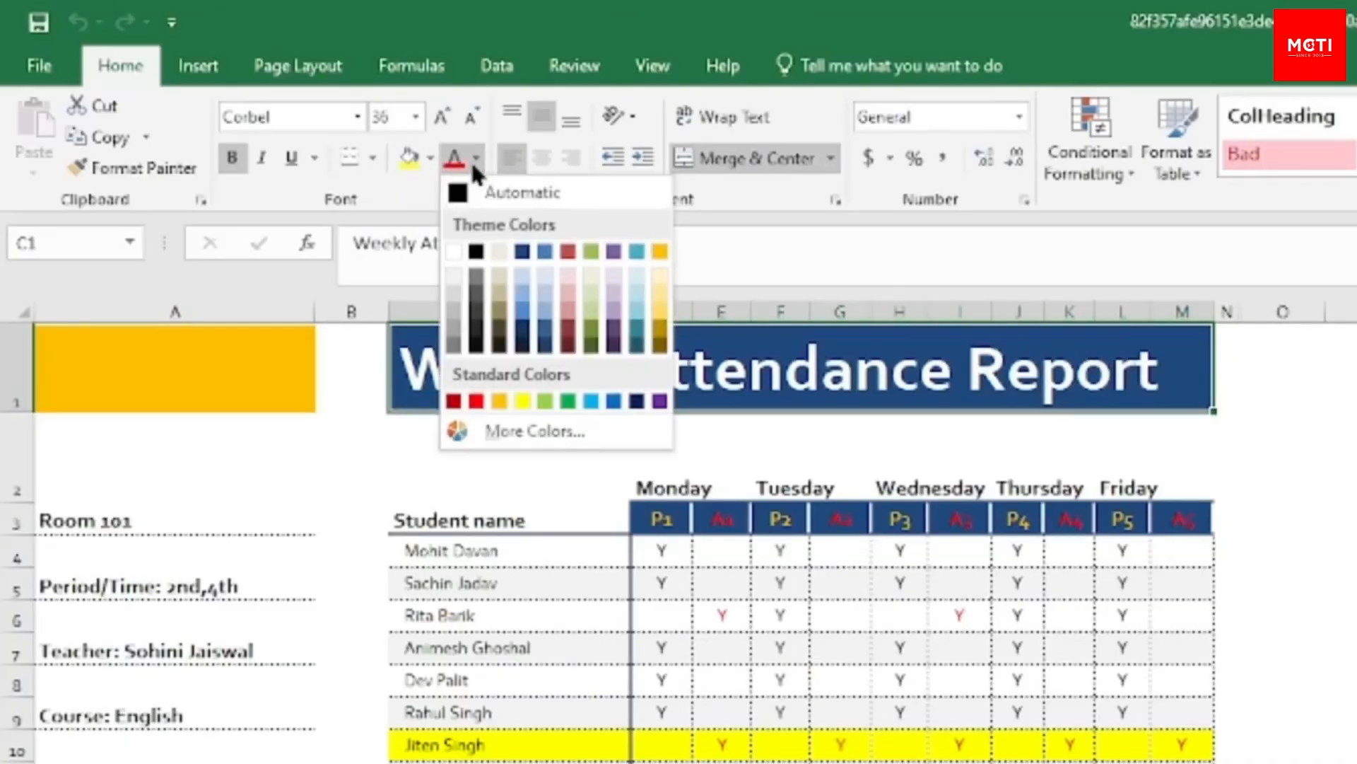
left_click(501, 400)
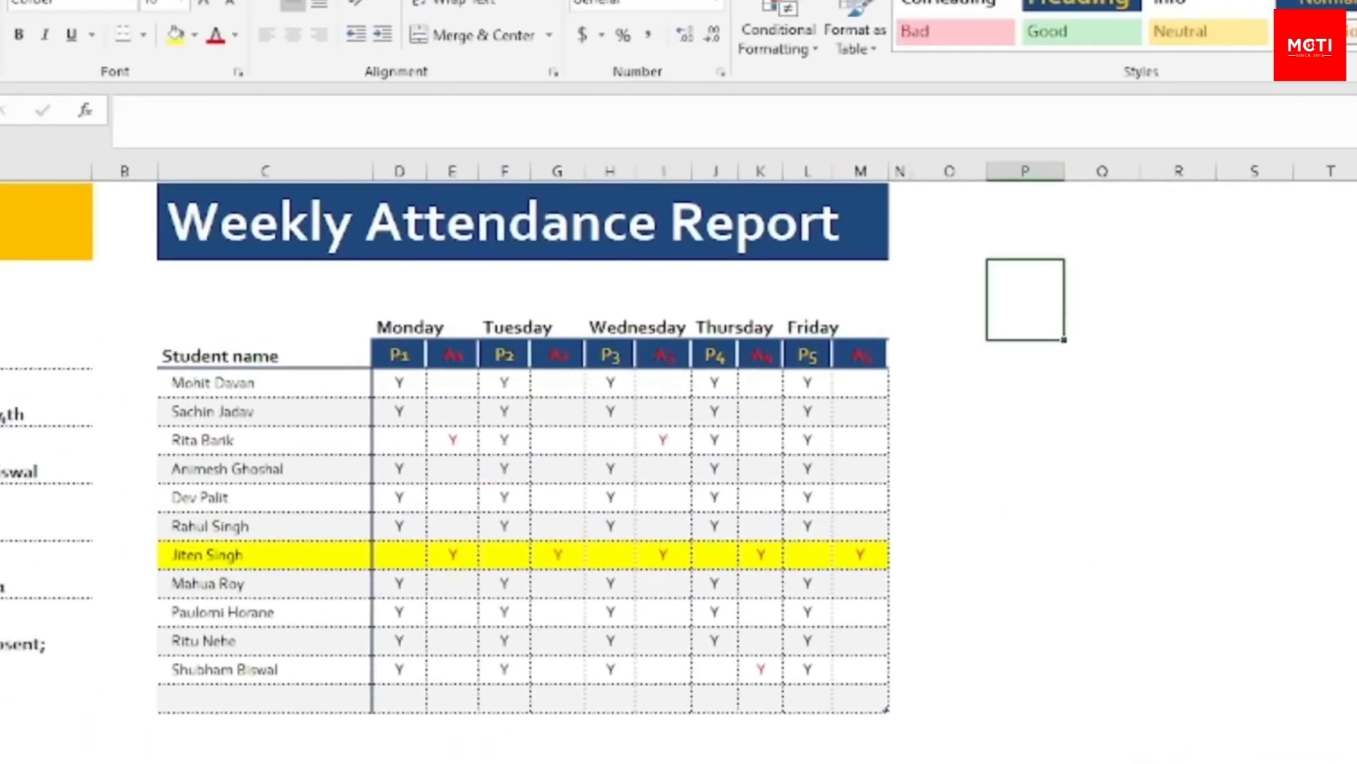
Publish the attendance workbook as a PDF in Documents, replacing the existing file, and end the guided exam
left_click(42, 54)
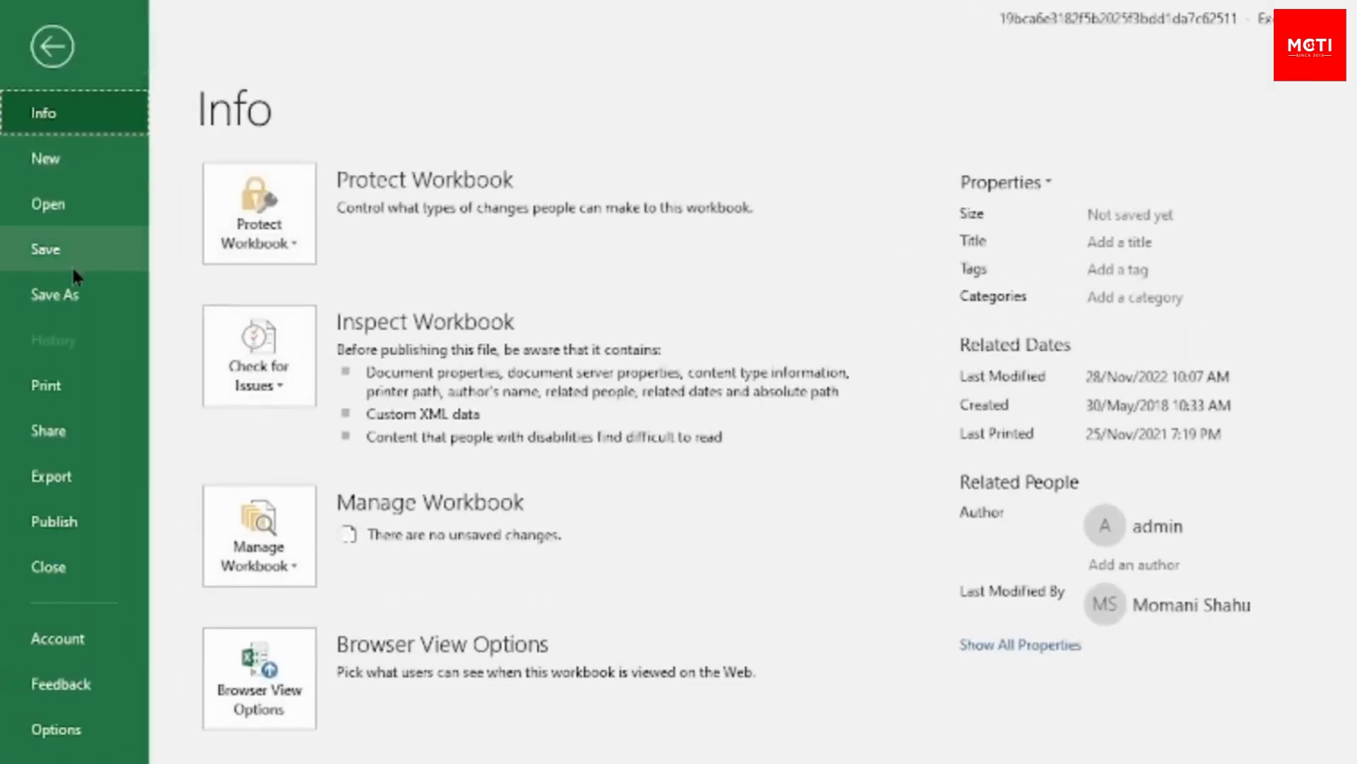
left_click(80, 486)
left_click(671, 324)
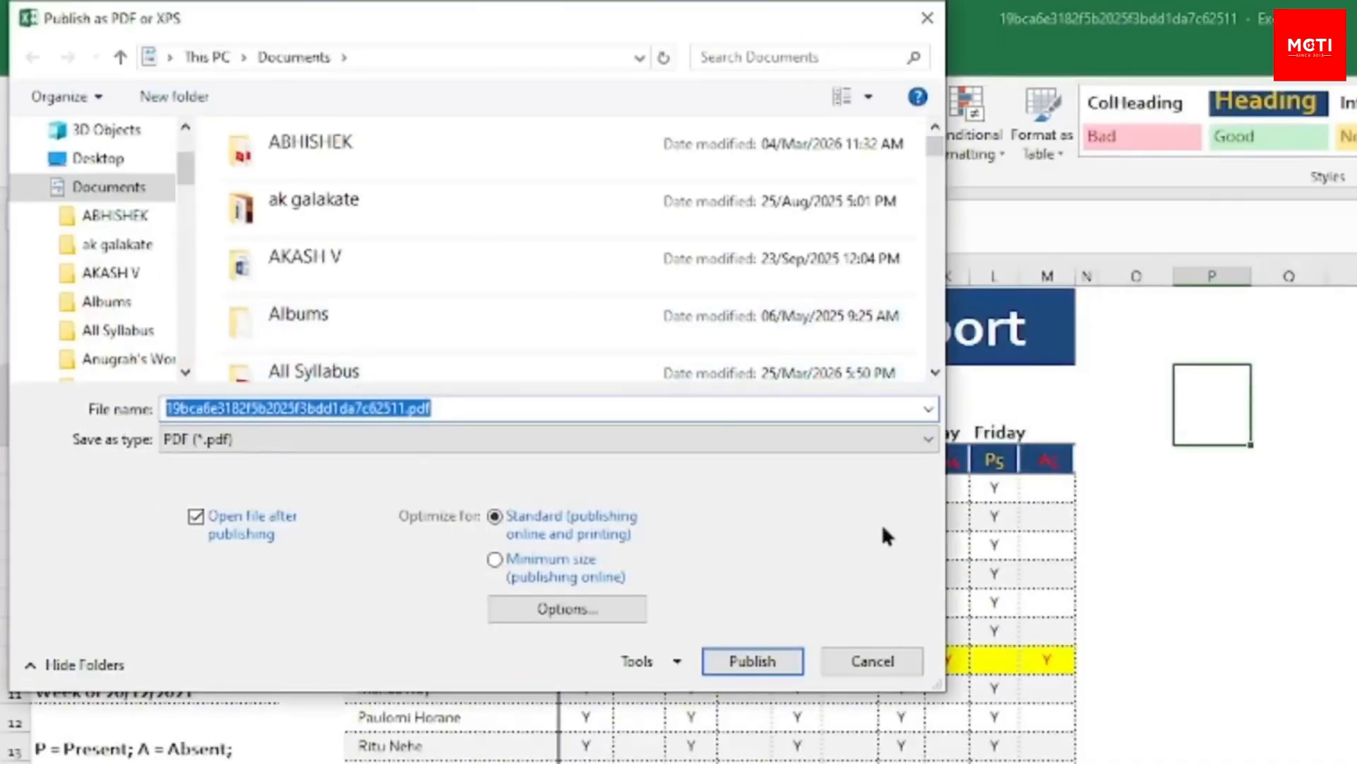
left_click(740, 664)
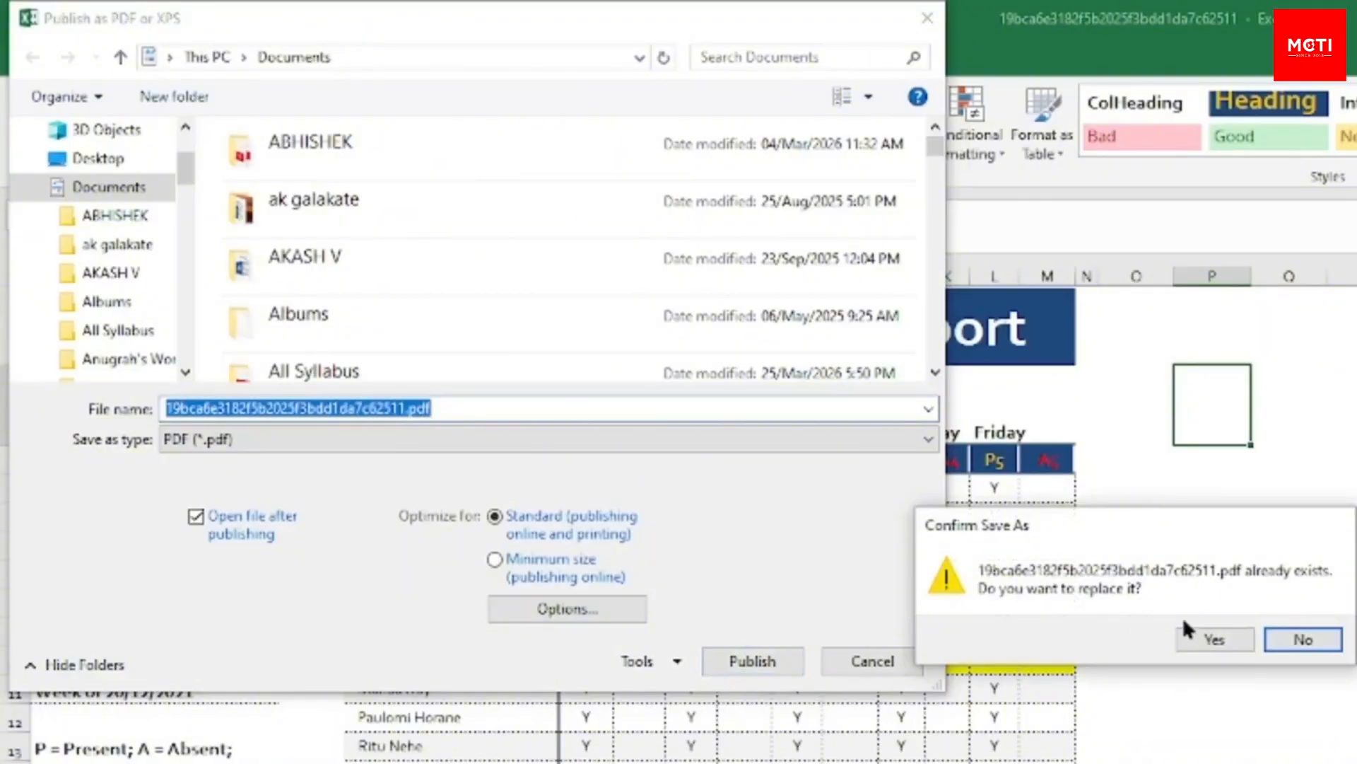
left_click(1221, 639)
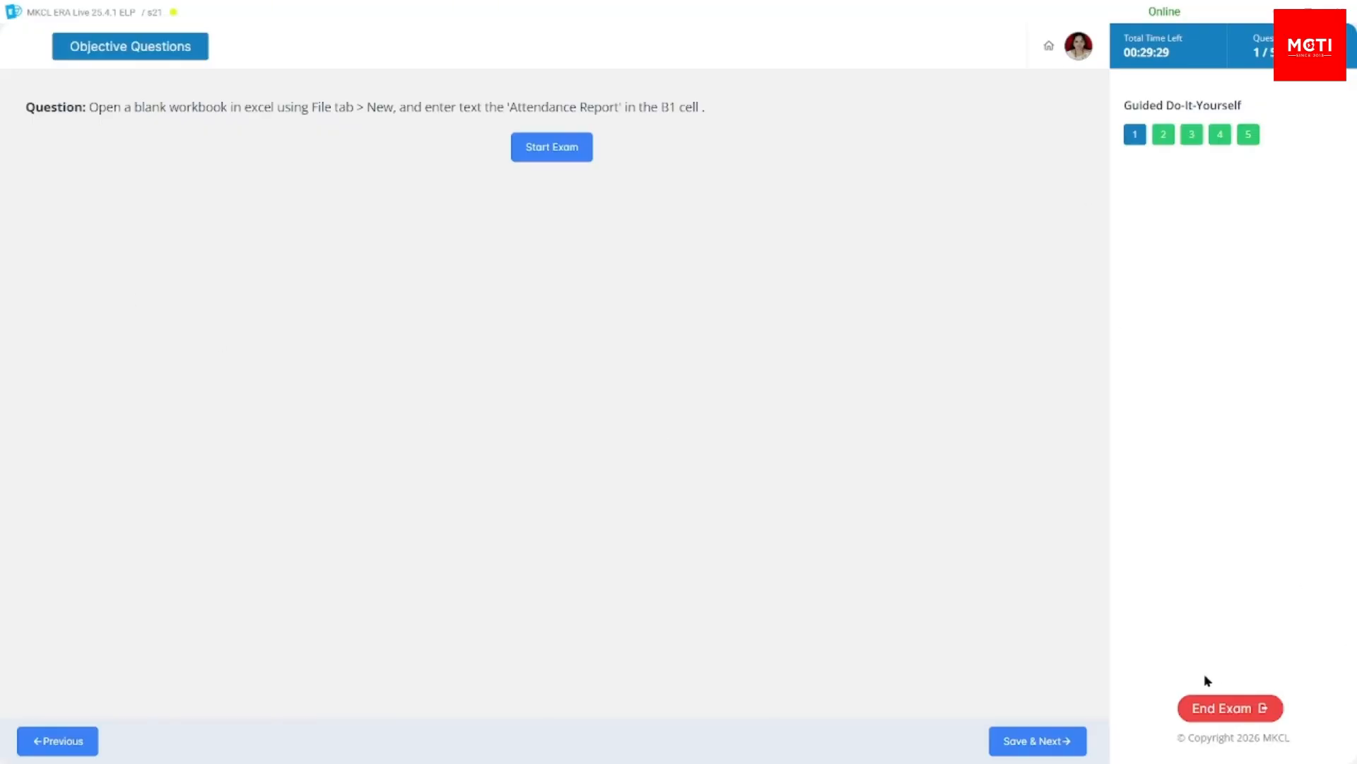
left_click(1221, 708)
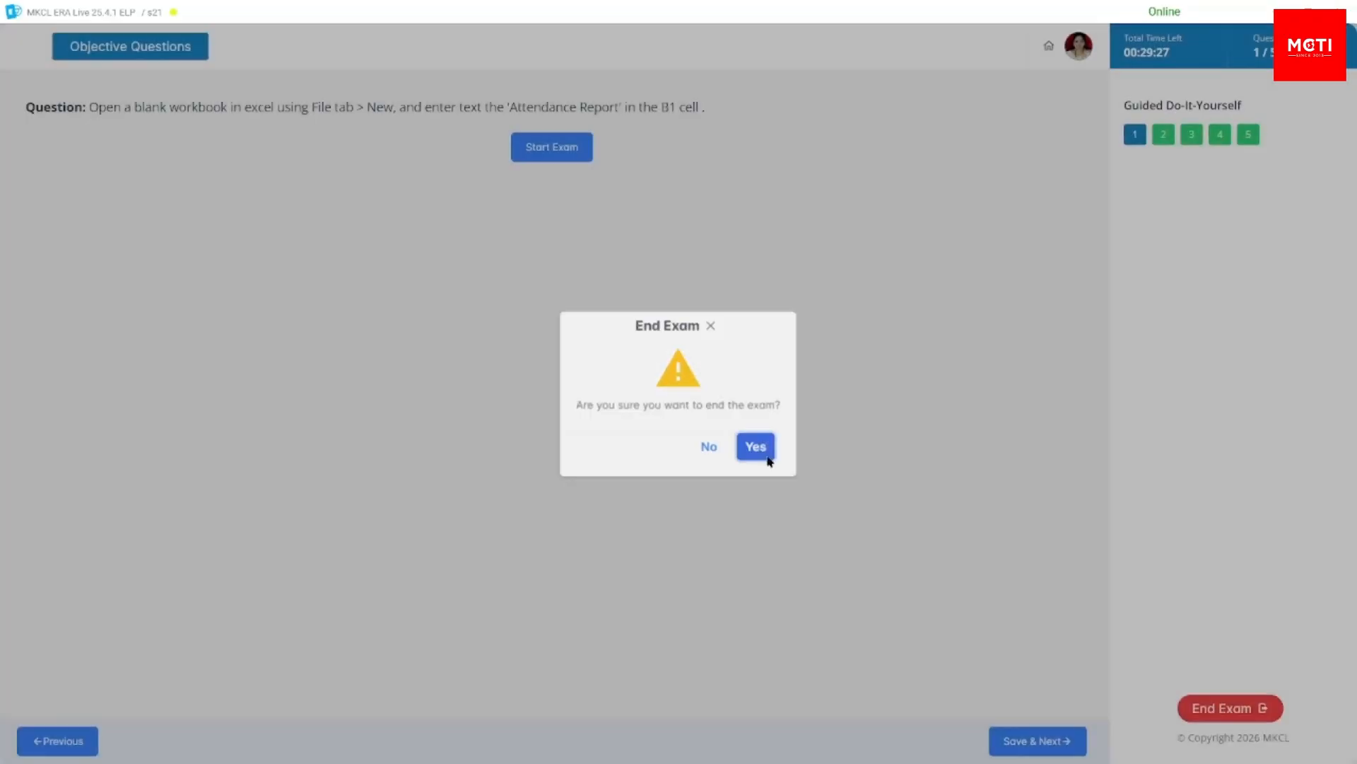
left_click(755, 447)
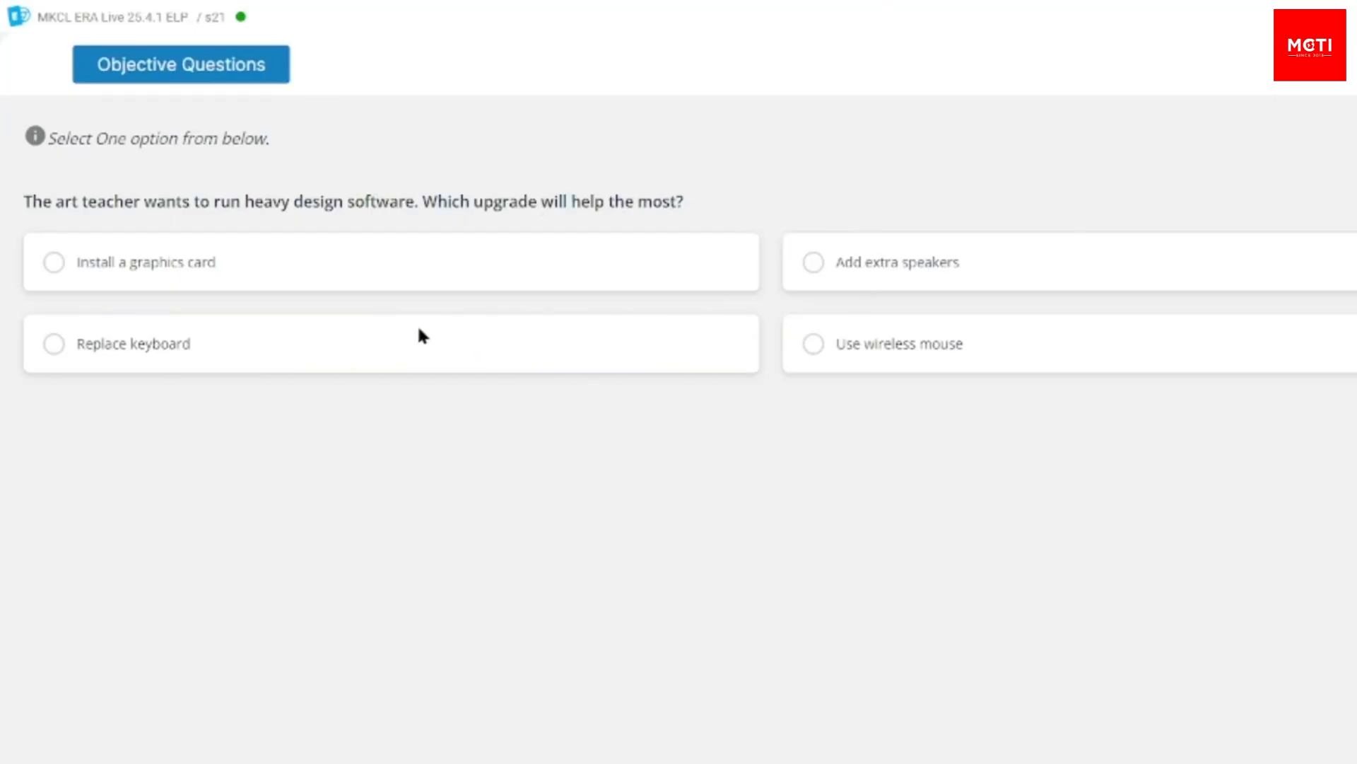
Answer the design software, front panel cable and overheating questions with Install a graphics card, Power button and LED indicators, and Cooling System
left_click(545, 261)
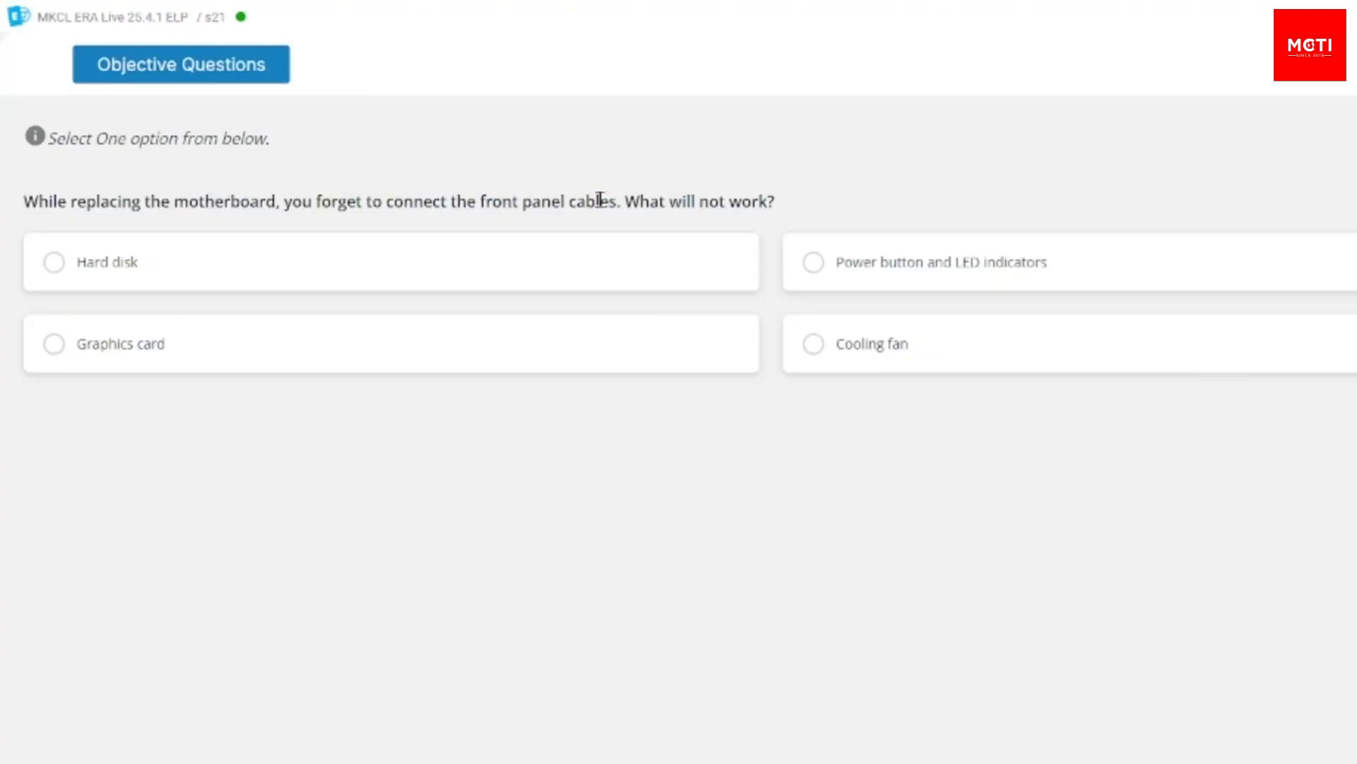
left_click(1096, 274)
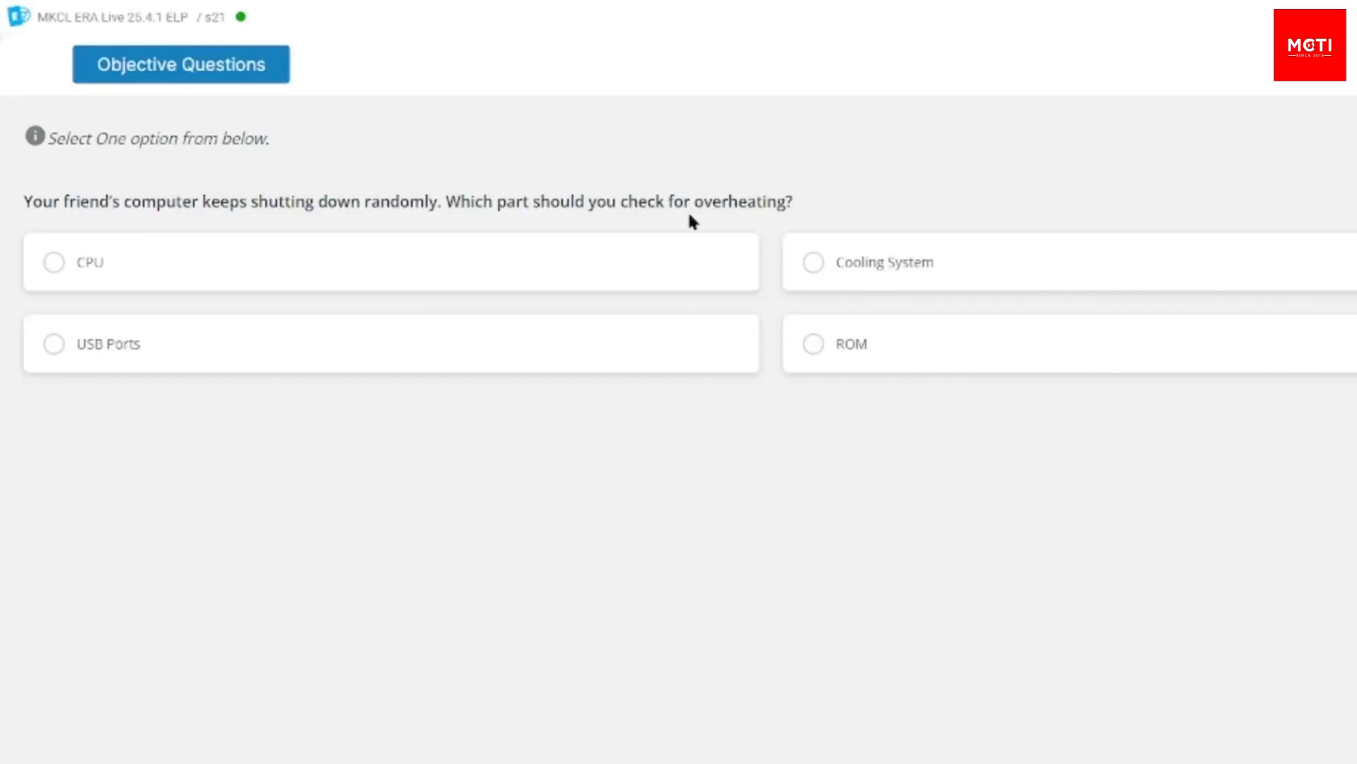
left_click(926, 254)
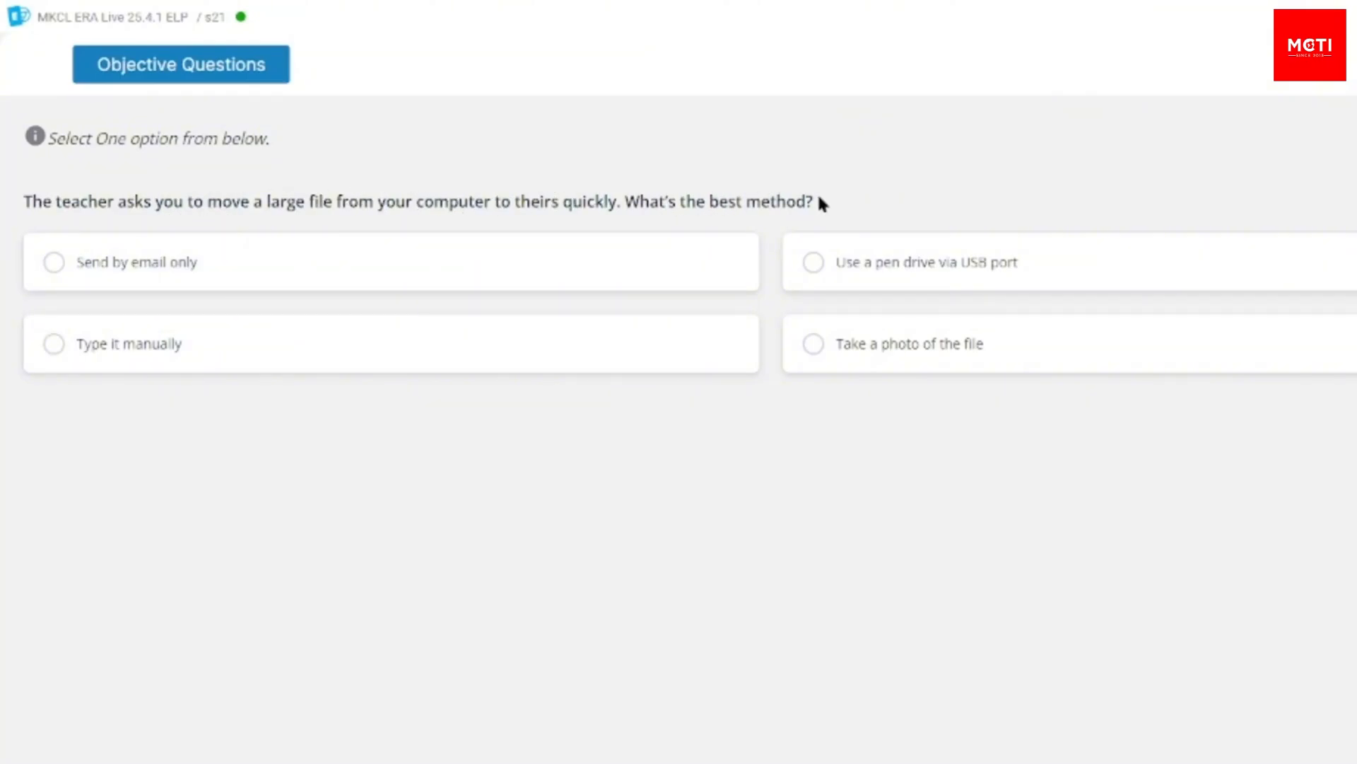
Answer the large file transfer, internet speed and missing display questions with Use a pen drive via USB port, Network Card, and Graphics Card or Display Port
left_click(970, 281)
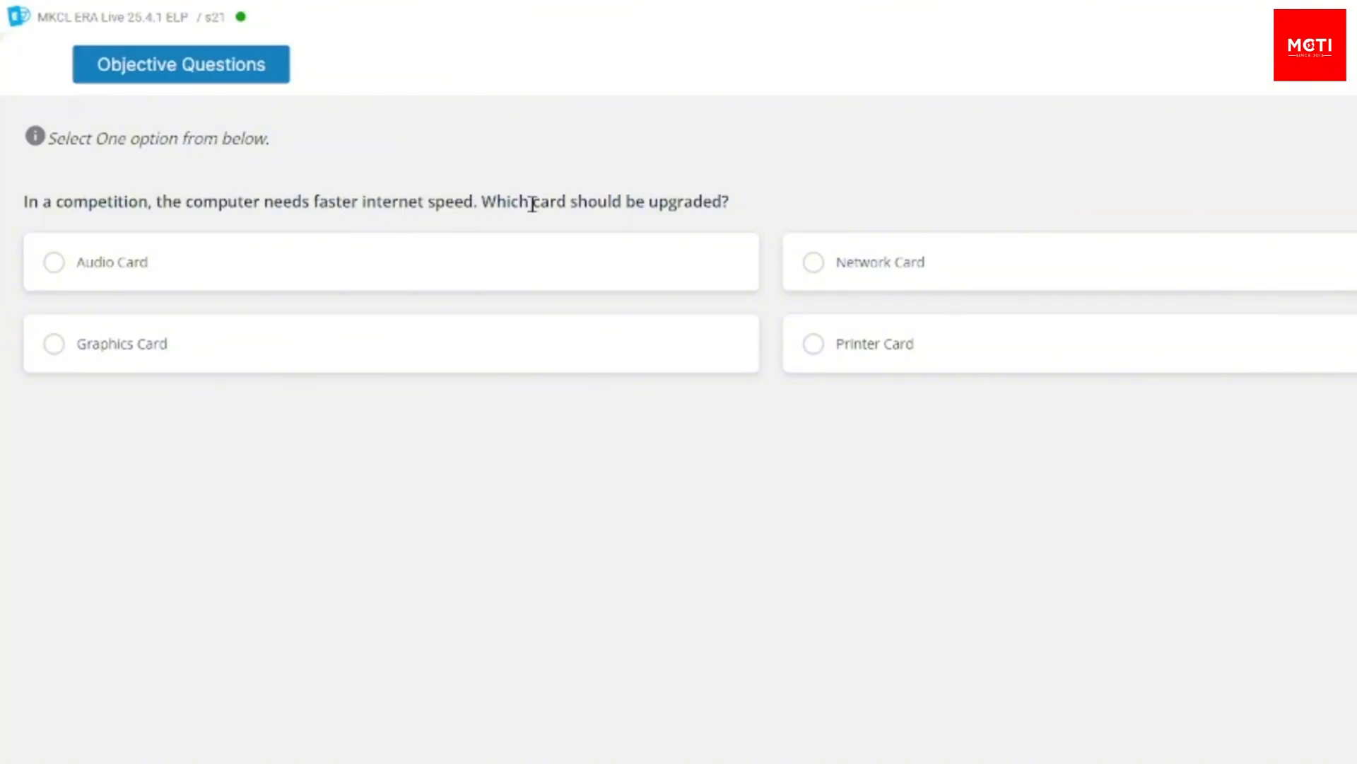
left_click(1086, 284)
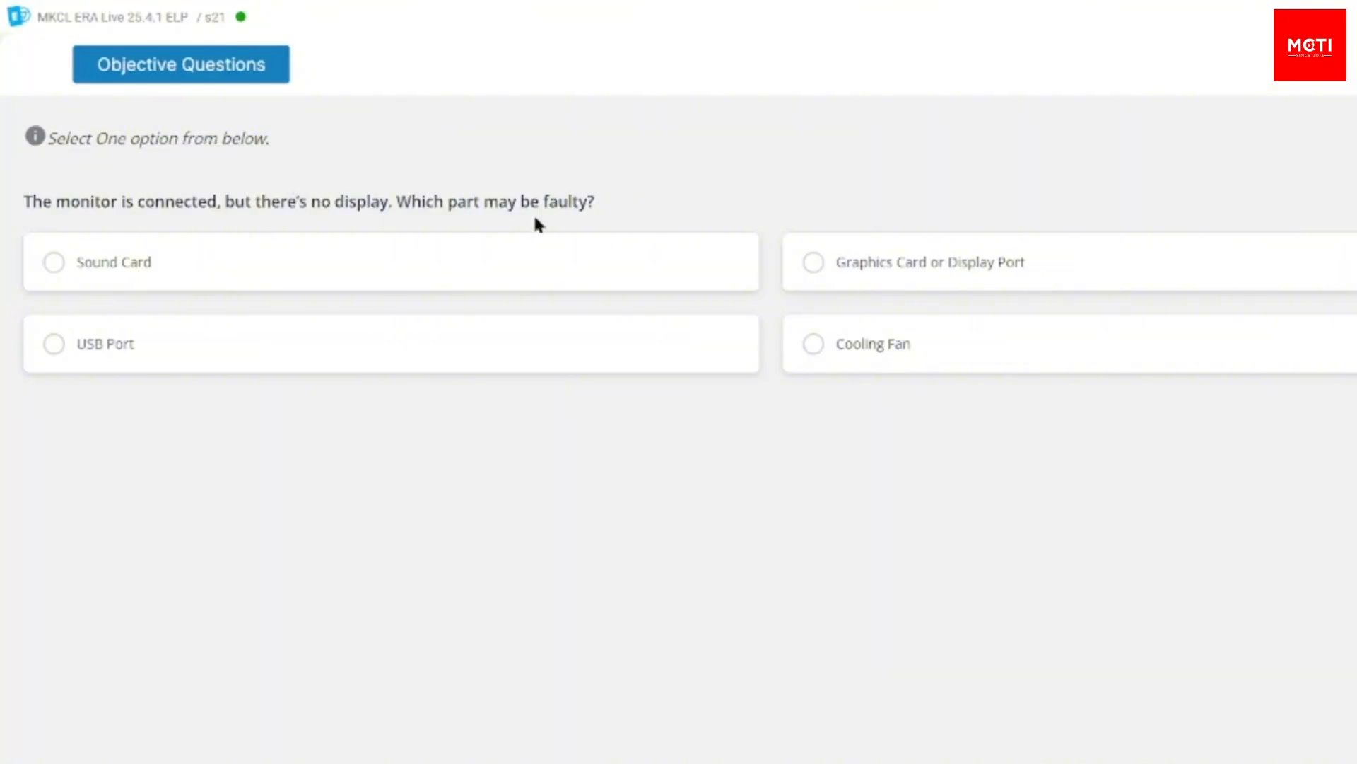
left_click(1034, 263)
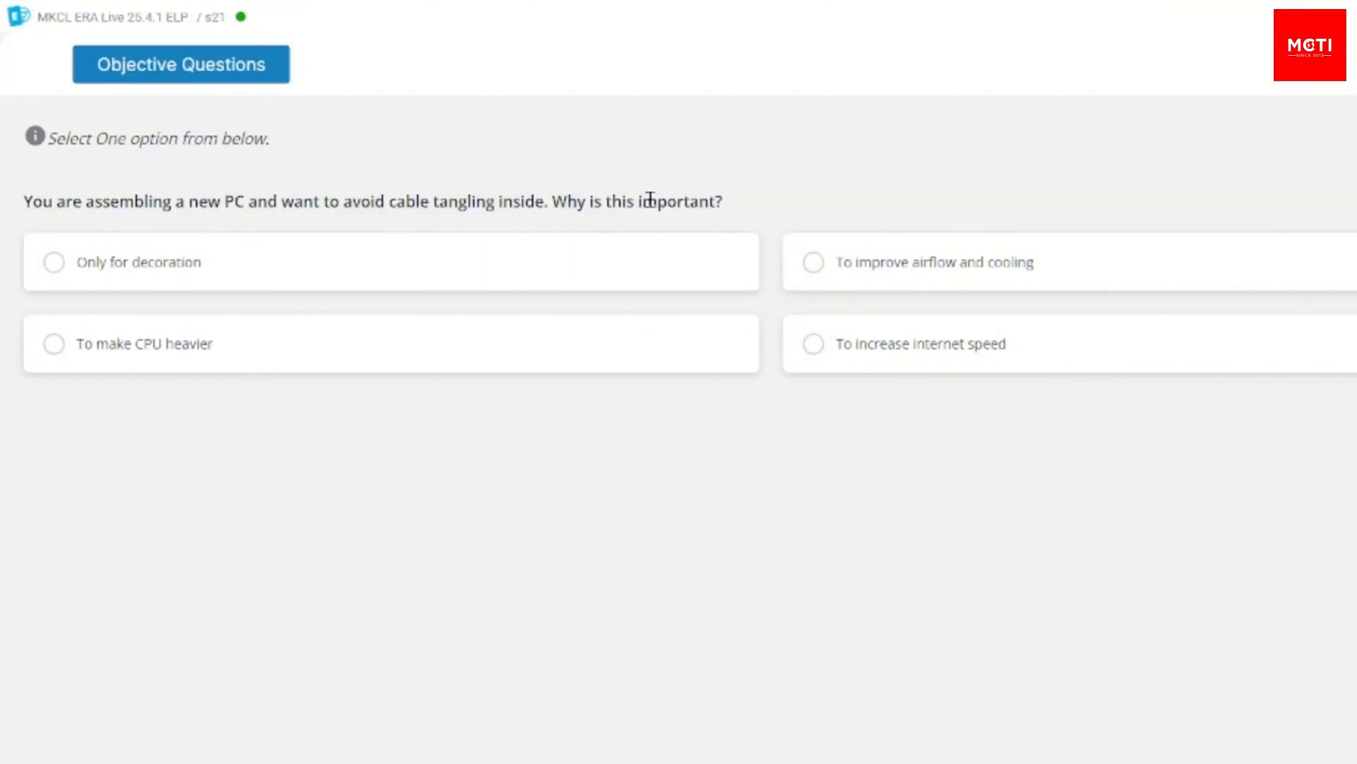
Answer the cable tangling, printer connection and storage upgrade questions with To improve airflow and cooling, USB Port, and A bigger hard disk
left_click(1060, 275)
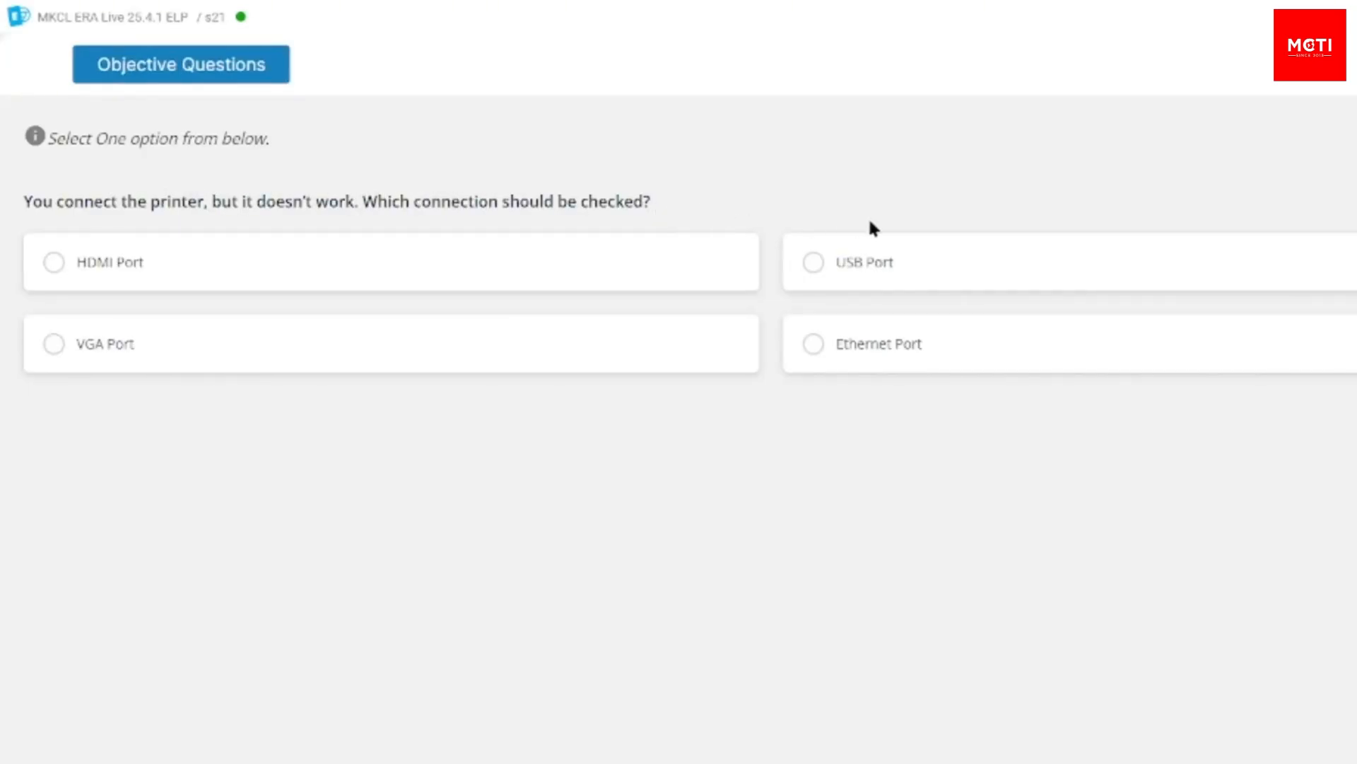
left_click(956, 256)
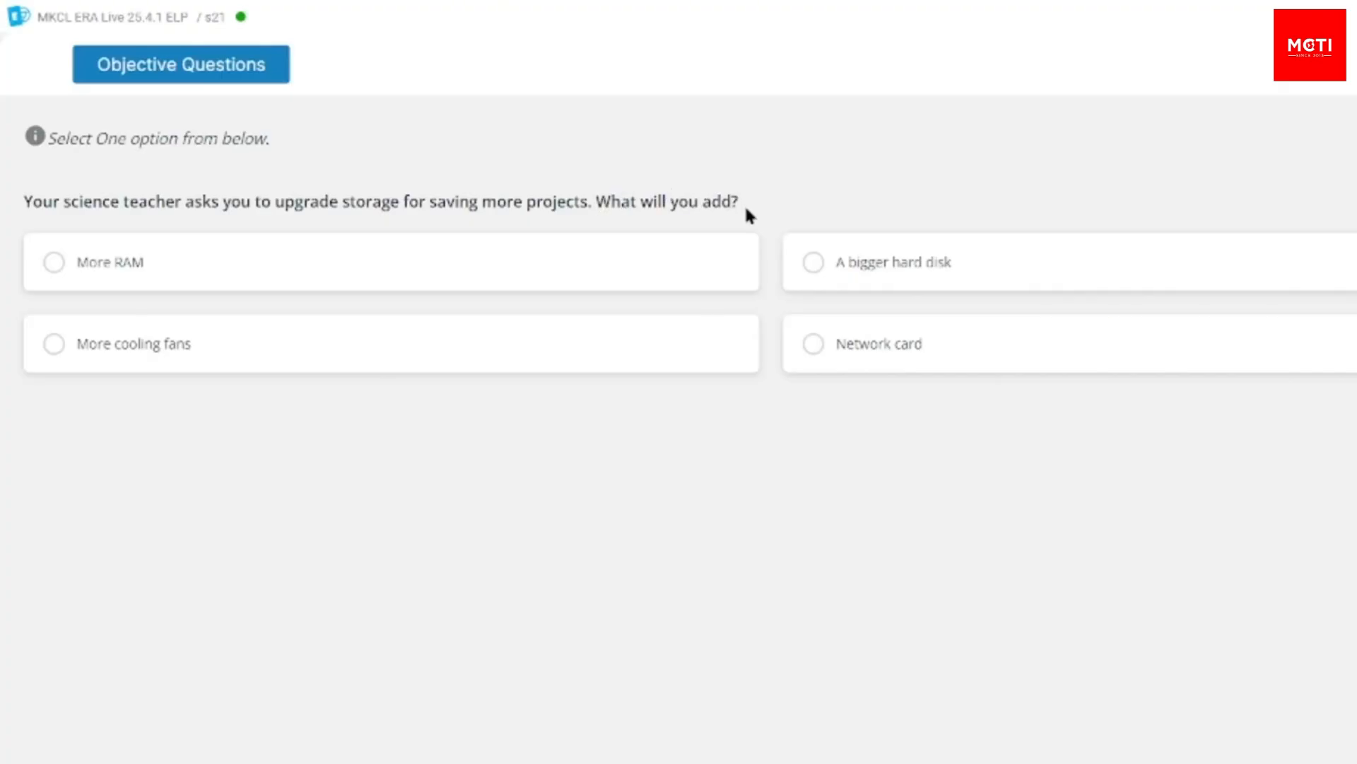
left_click(814, 263)
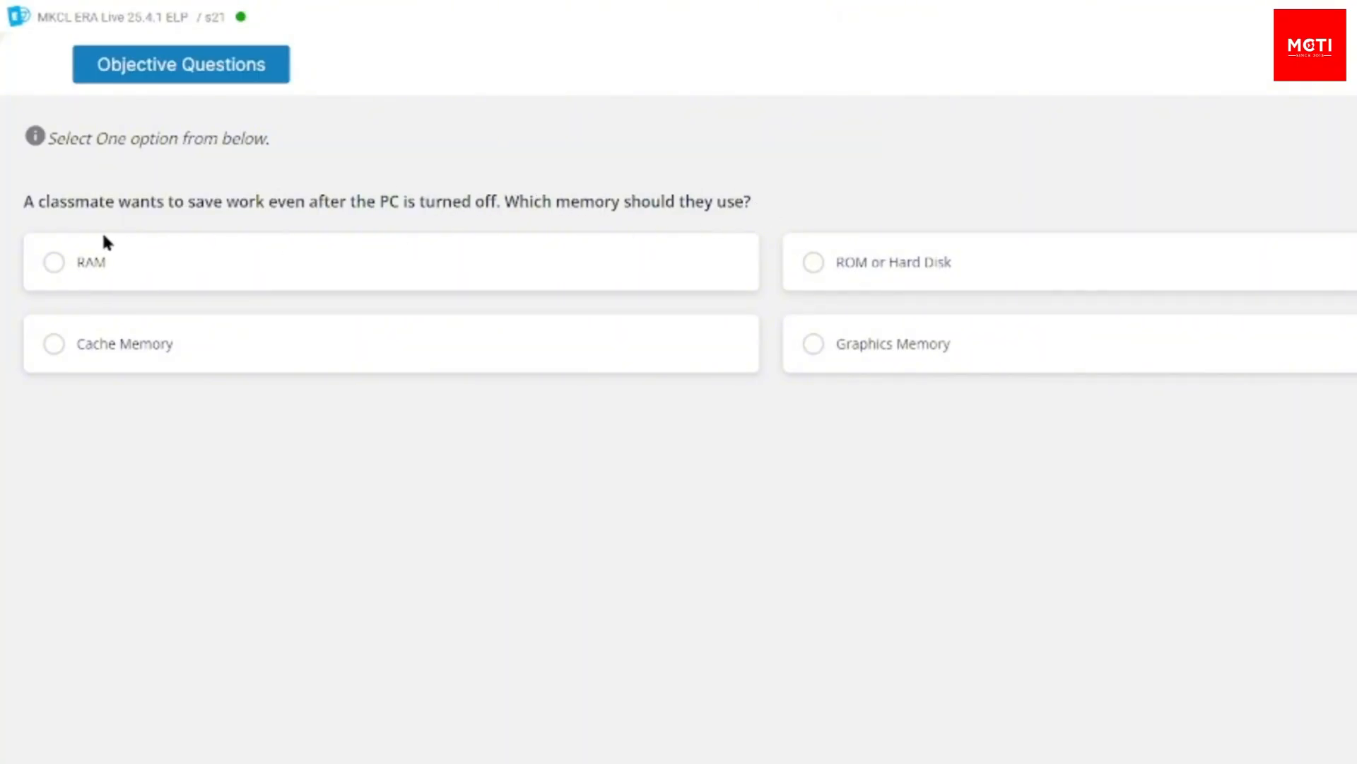
Answer the question about memory that keeps work after power-off with ROM or Hard Disk and end the exam
left_click(997, 267)
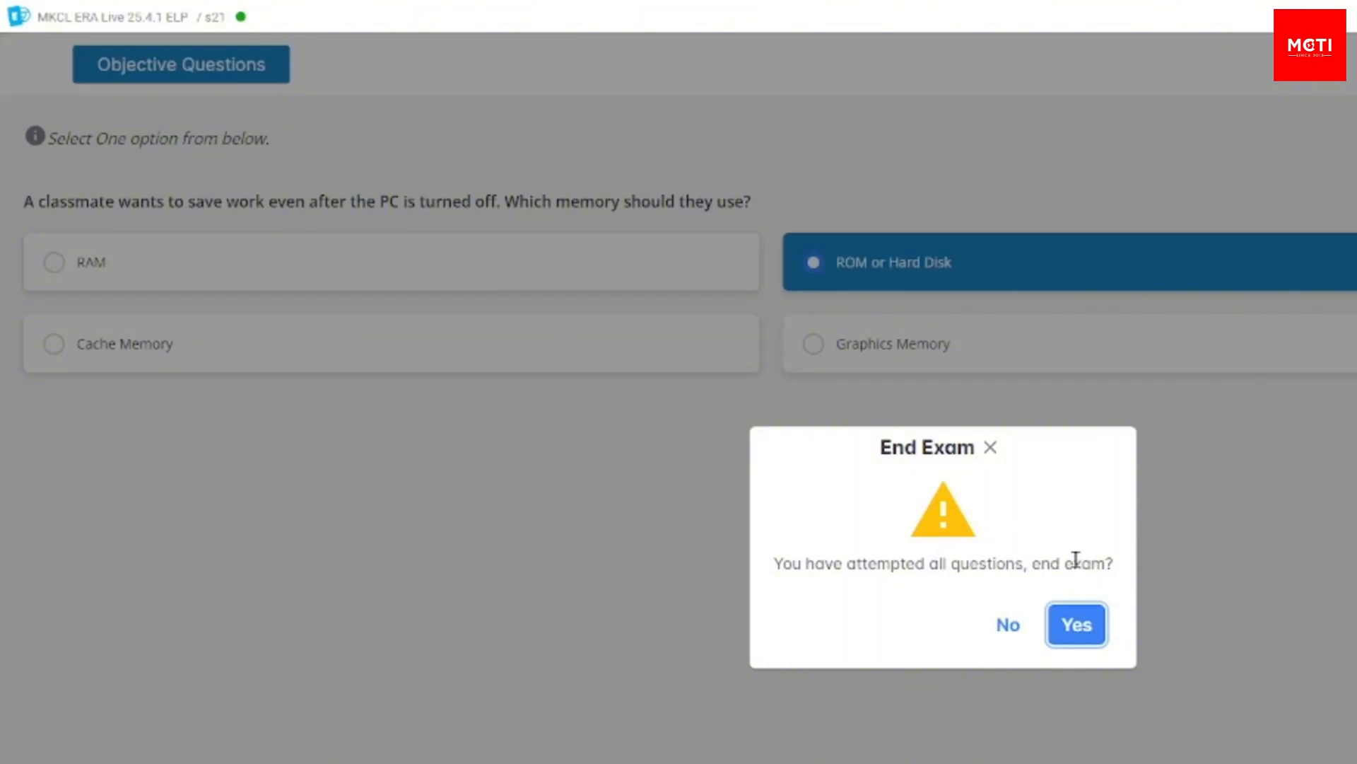
left_click(1092, 624)
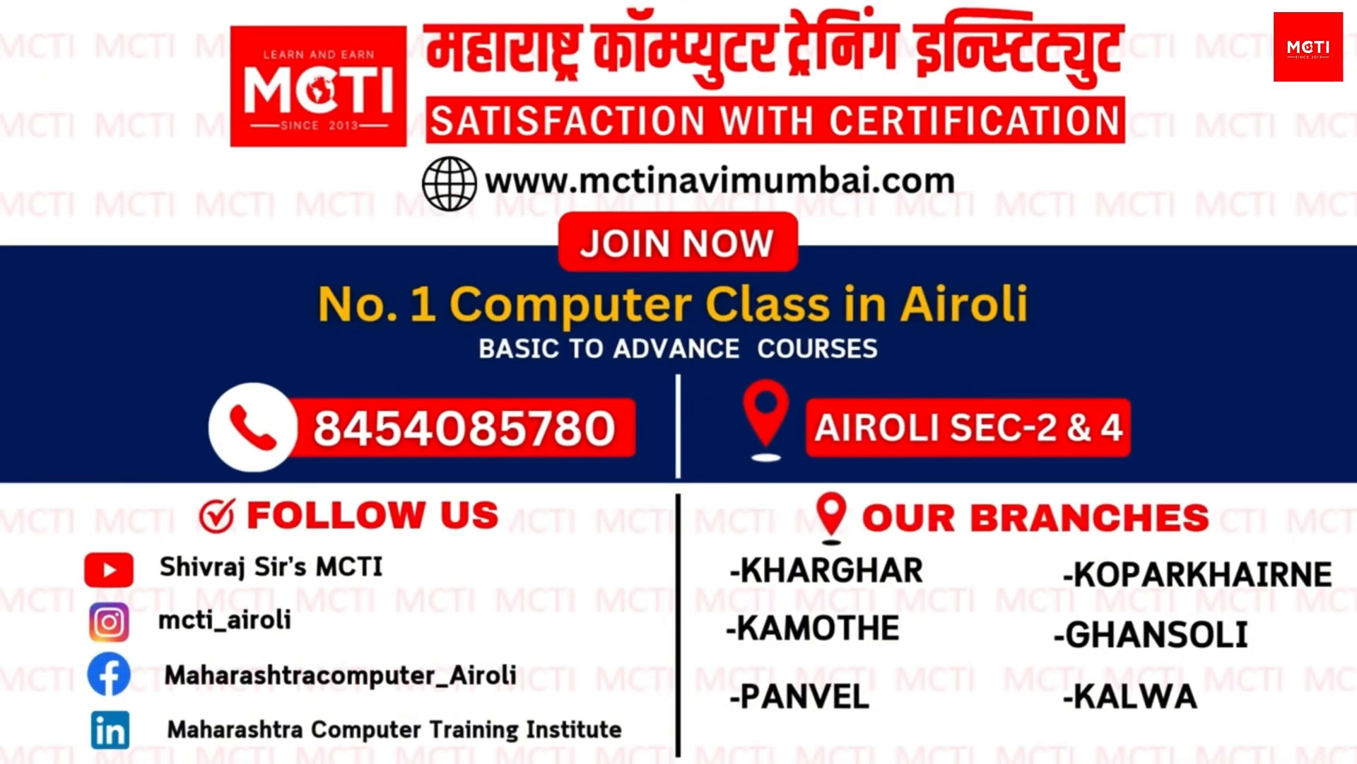